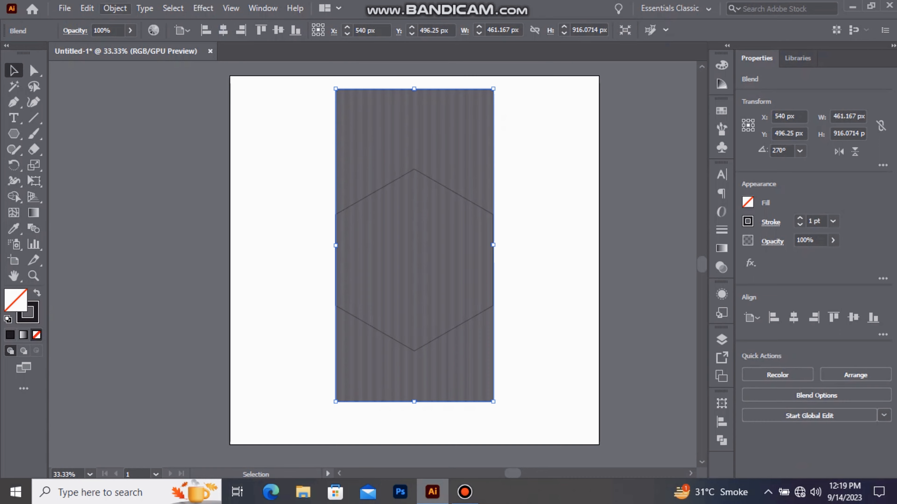
- Set the blend of vertical lines to Specified Steps spacing with 10 steps
click(115, 7)
mouse_move(282, 361)
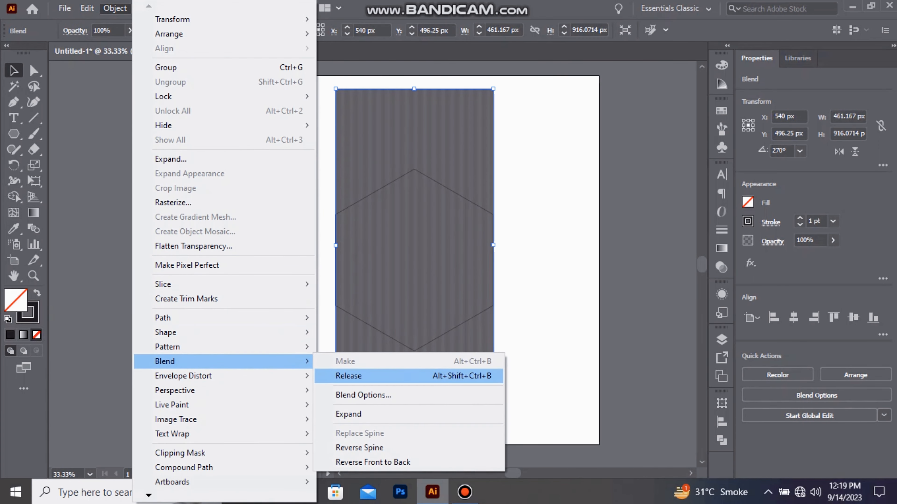
click(353, 396)
click(442, 212)
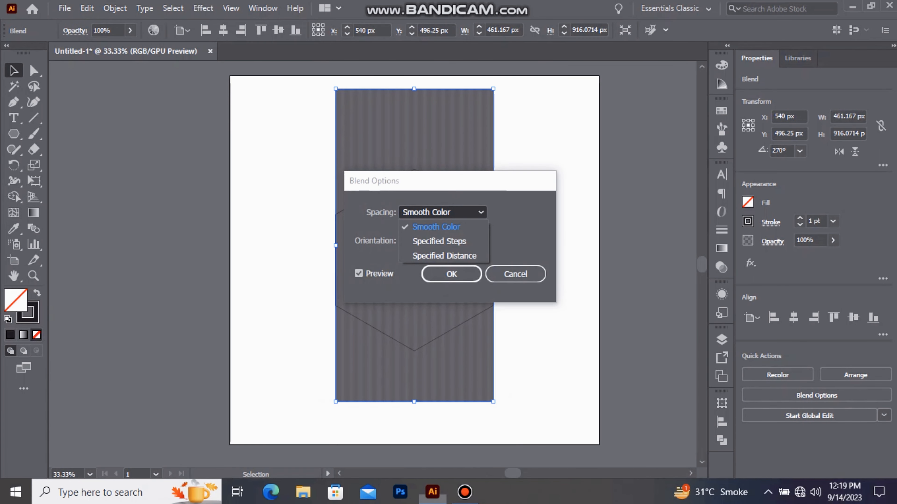
click(438, 241)
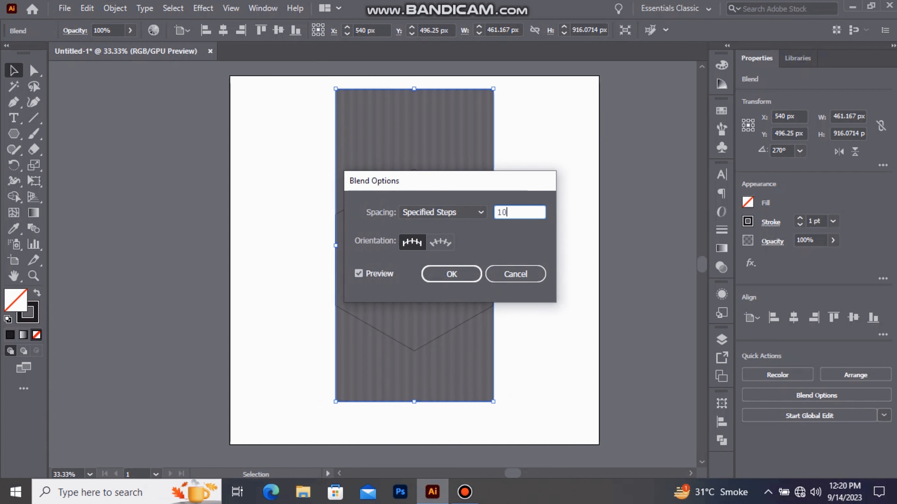
text(10)
key(Return)
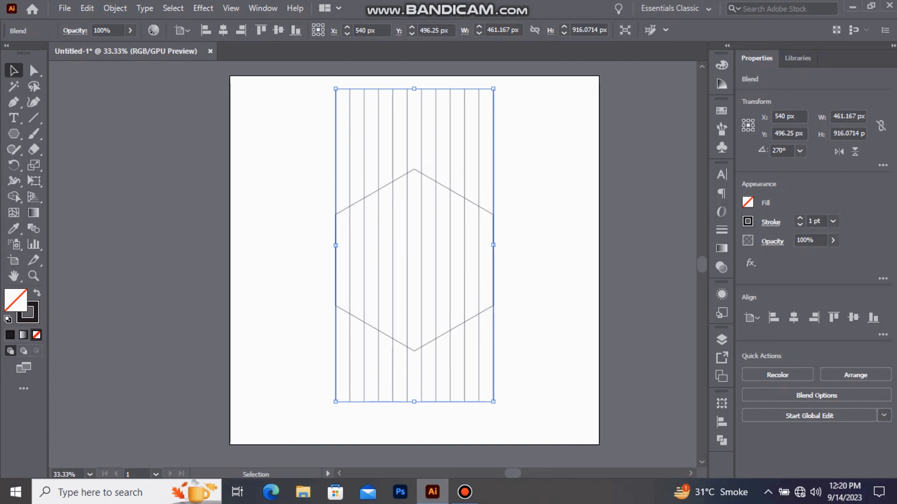
- Expand the vertical line blend into individual editable lines
click(513, 130)
drag(513, 129, 471, 154)
click(115, 8)
click(166, 159)
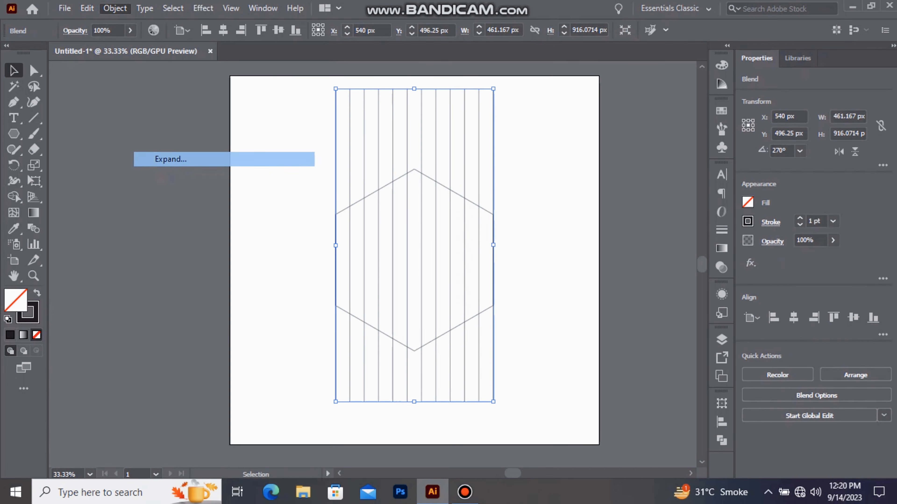
click(423, 319)
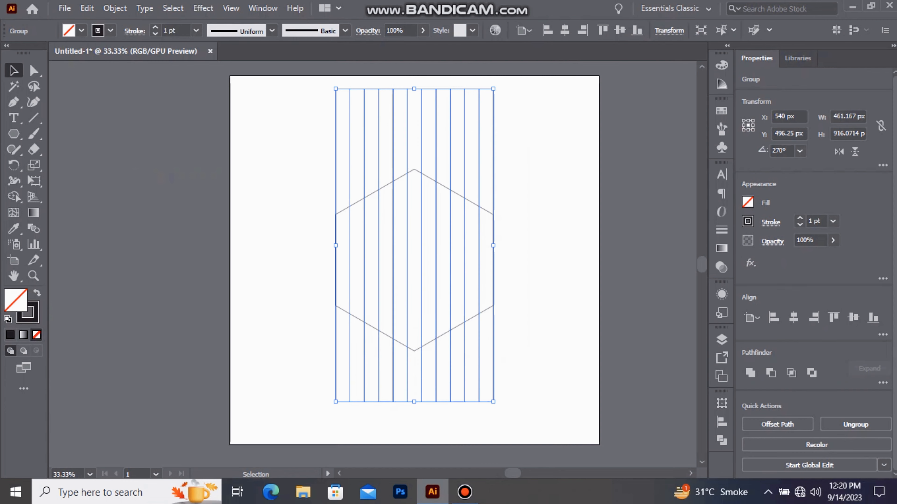
- Create a copy of the vertical line group rotated by 60°
right_click(471, 141)
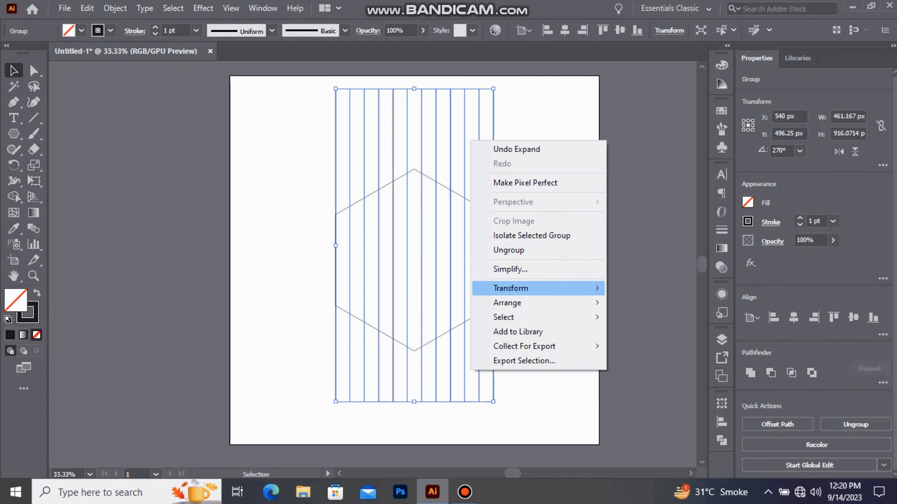
mouse_move(522, 303)
mouse_move(510, 288)
click(638, 322)
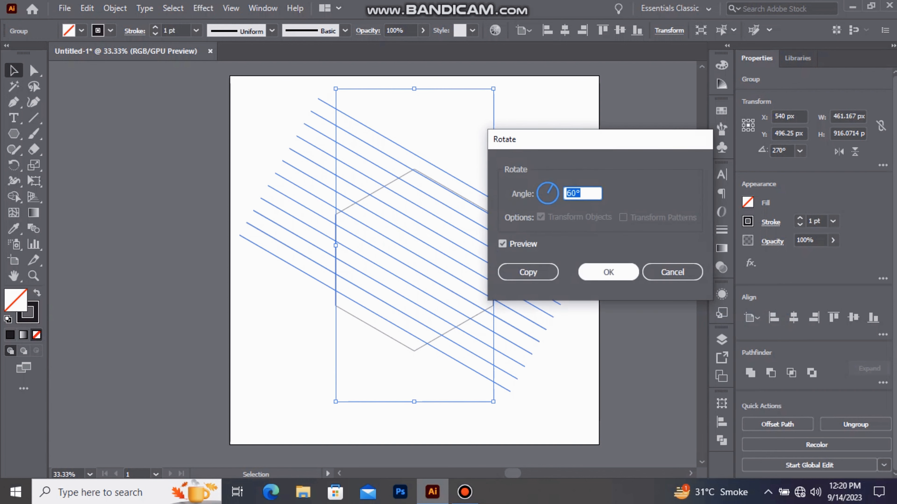
click(528, 272)
- Align the rotated line group to the hexagon's vertical center, using the hexagon as the key object
shift+click(406, 337)
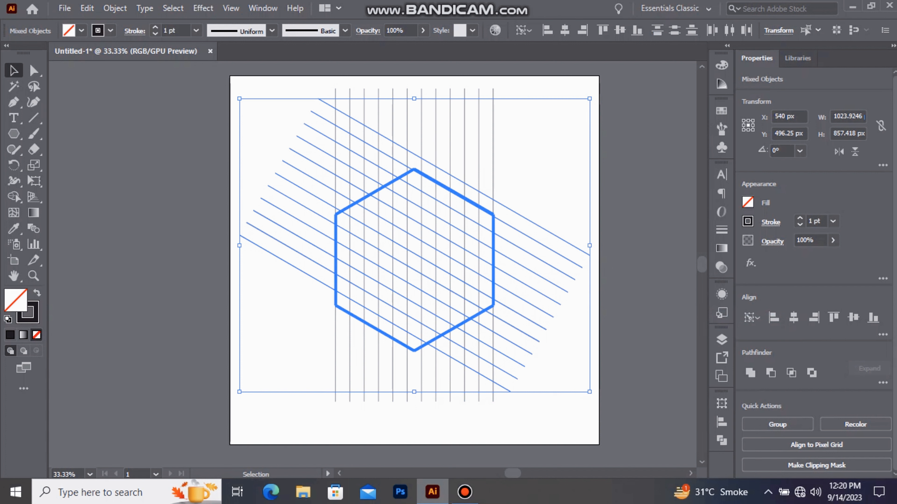
click(853, 317)
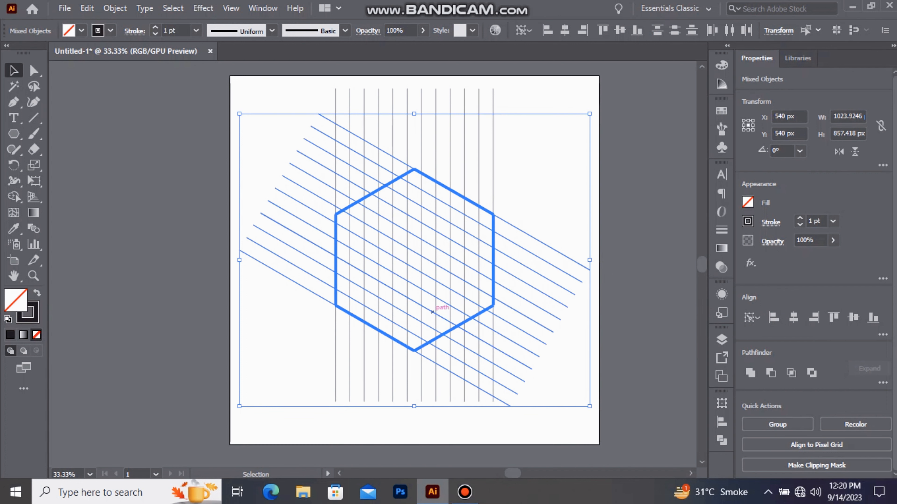
click(442, 310)
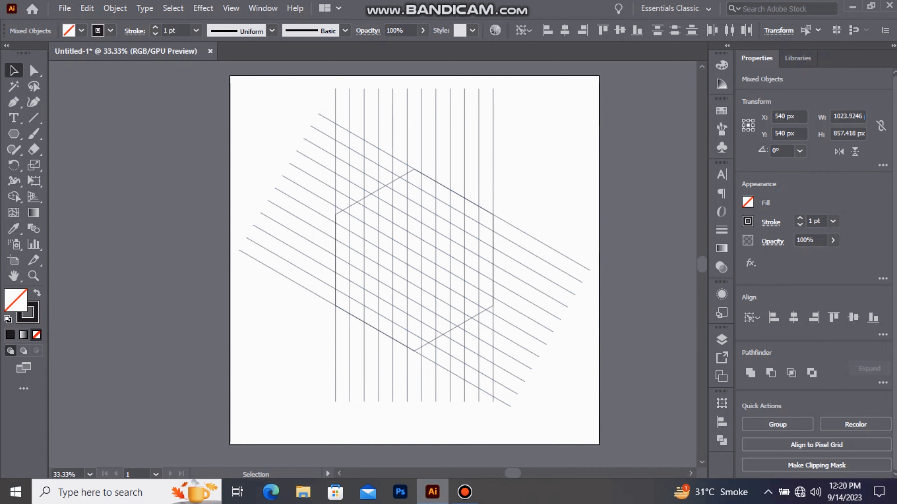
- Create a reflected copy of the slanted line group across the vertical axis
click(416, 186)
right_click(416, 187)
mouse_move(456, 334)
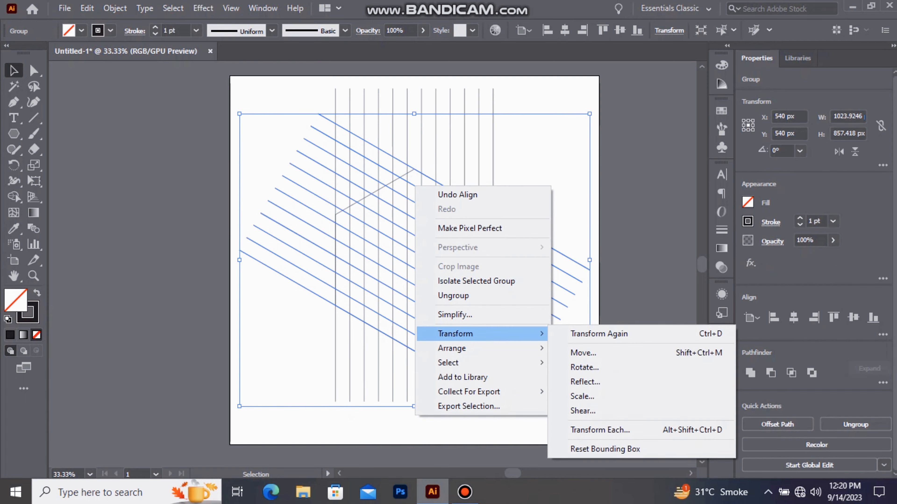
click(585, 382)
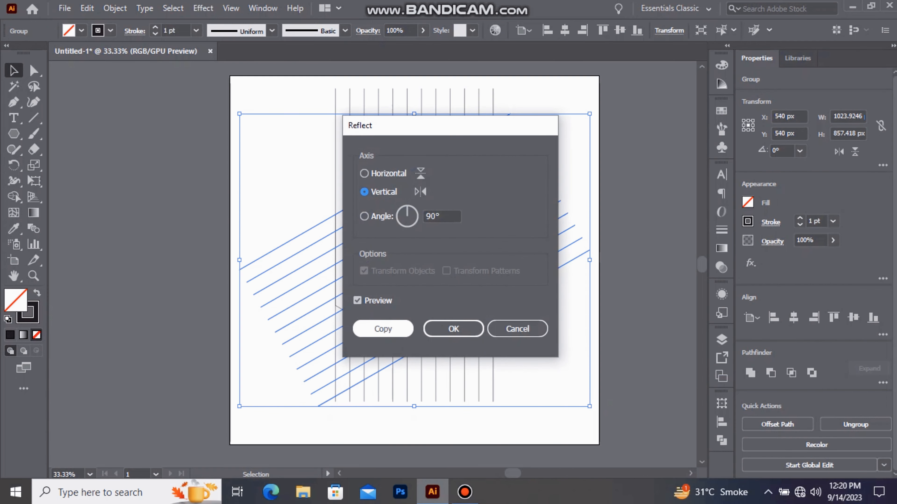
click(383, 328)
- Select the whole grid and merge its cells with Shape Builder into a black, strokeless letter A on the hexagon's top face
drag(545, 94, 462, 162)
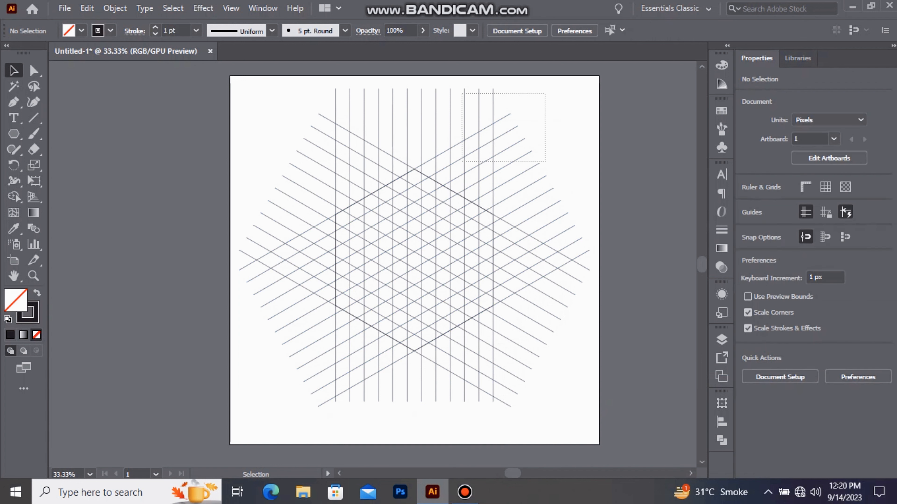
drag(322, 345, 321, 346)
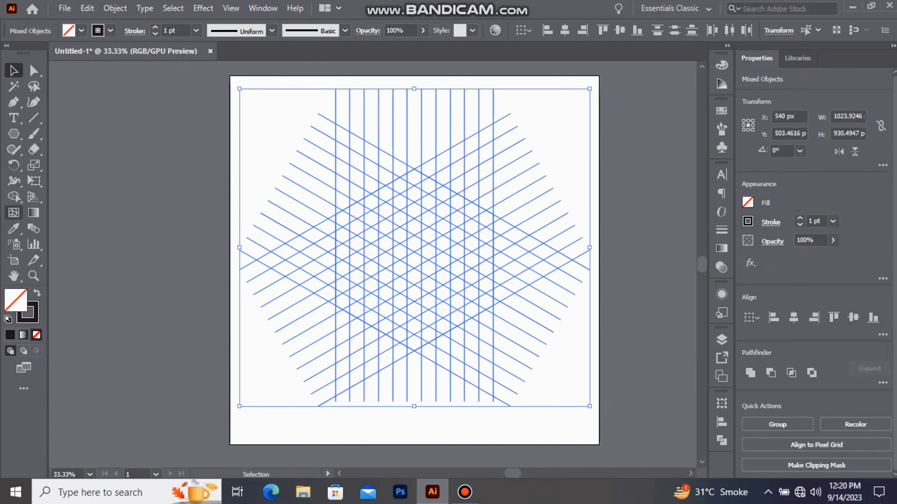
key(shift+m)
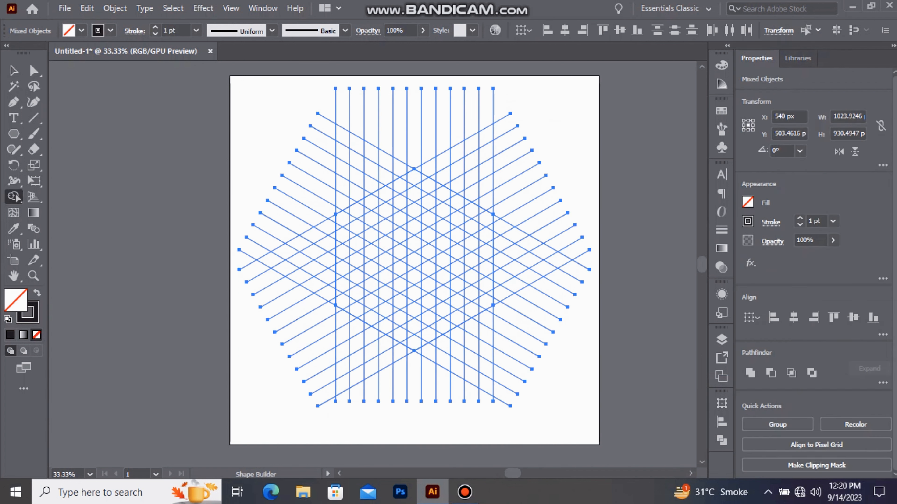
key(shift+x)
scroll(450, 209, up, 2)
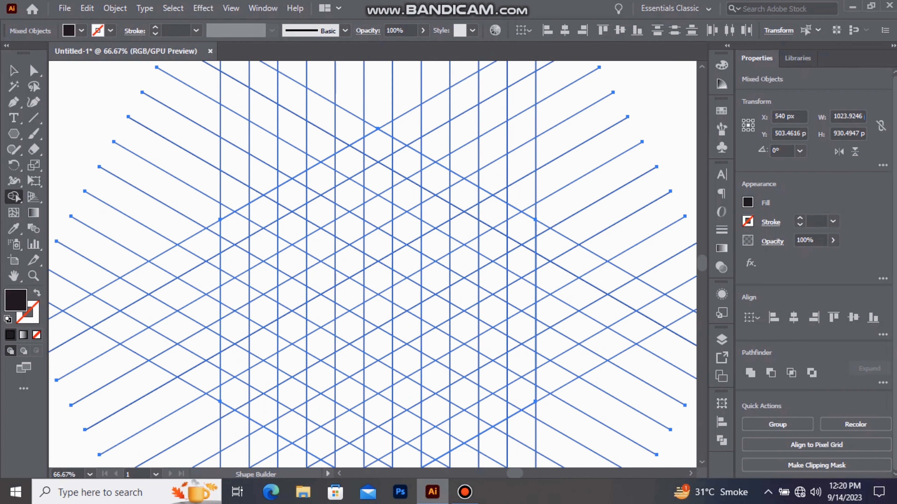
mouse_move(510, 210)
mouse_down()
mouse_move(464, 197)
mouse_move(376, 143)
mouse_up()
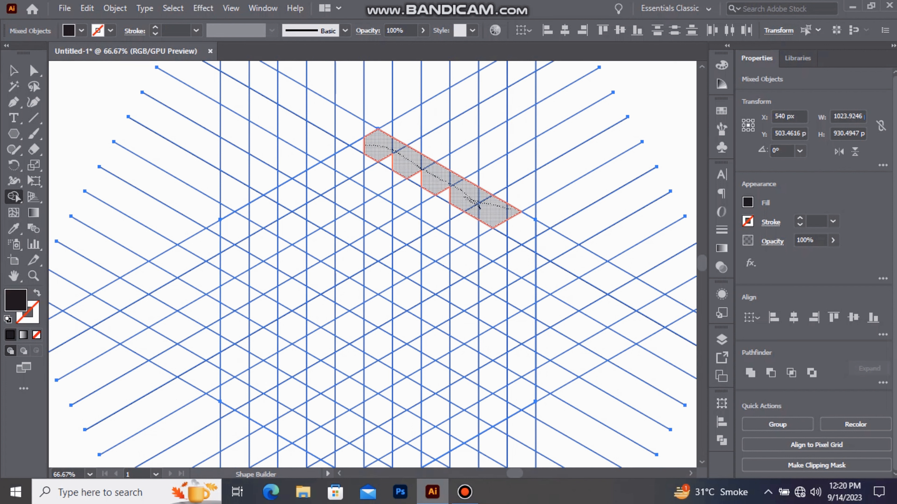
mouse_move(362, 150)
mouse_down()
mouse_move(300, 188)
mouse_move(316, 215)
mouse_move(418, 263)
mouse_up()
drag(395, 204, 353, 223)
- Merge grid cells with Shape Builder into a black letter S on the hexagon's left face
scroll(351, 228, down, 3)
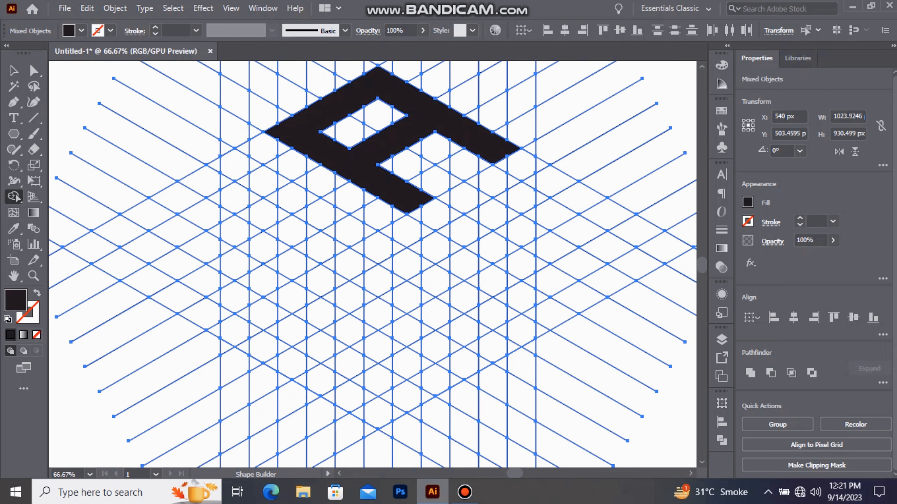
mouse_move(370, 241)
mouse_down()
mouse_move(386, 257)
mouse_move(263, 180)
mouse_move(367, 252)
mouse_up()
mouse_move(256, 186)
mouse_down()
mouse_move(255, 244)
mouse_move(273, 244)
mouse_move(306, 274)
mouse_move(282, 268)
mouse_move(360, 300)
mouse_move(387, 329)
mouse_move(371, 347)
mouse_move(372, 376)
mouse_move(384, 381)
mouse_move(377, 364)
mouse_move(334, 361)
mouse_move(281, 312)
mouse_move(337, 351)
mouse_move(295, 338)
mouse_move(258, 306)
mouse_up()
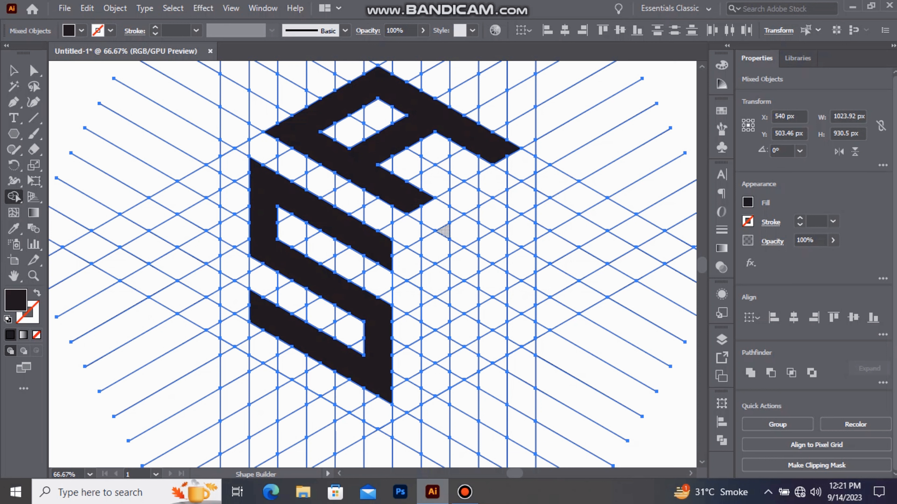
- Merge grid cells with Shape Builder into a black letter E with three arms on the hexagon's right face
mouse_move(443, 231)
mouse_down()
mouse_move(428, 290)
mouse_move(438, 294)
mouse_move(433, 396)
mouse_up()
mouse_move(440, 253)
mouse_down()
mouse_move(527, 183)
mouse_move(513, 208)
mouse_move(481, 226)
mouse_move(529, 183)
mouse_up()
drag(449, 308, 526, 248)
drag(448, 370, 526, 314)
key(v)
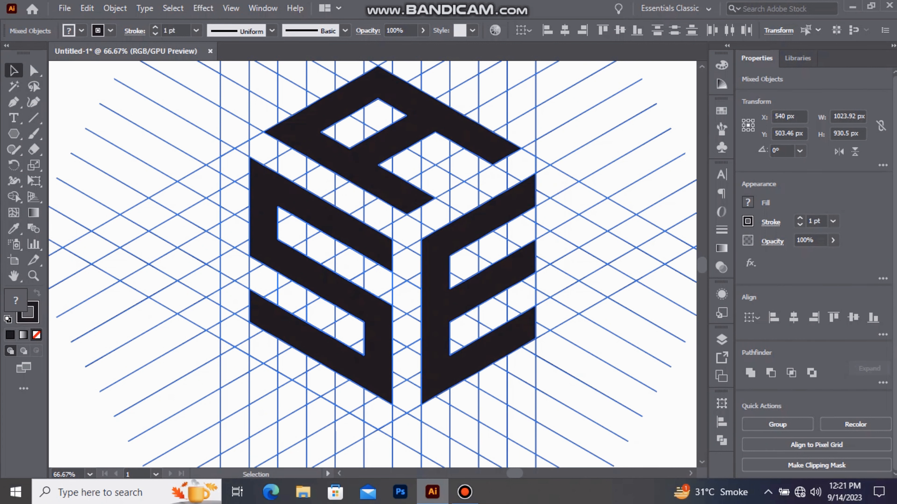
- Ungroup the group that contains the letter shapes and slanted grid lines
key(ctrl+shift+a)
click(313, 151)
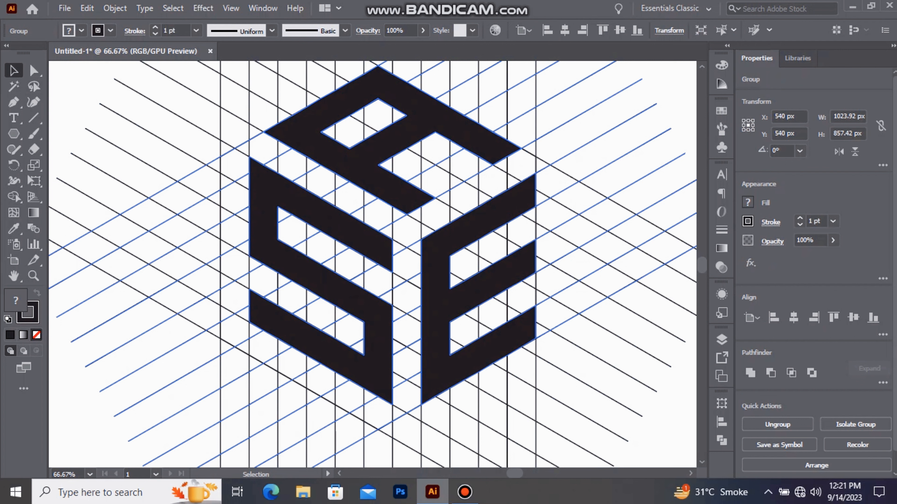
right_click(313, 151)
click(351, 261)
click(406, 248)
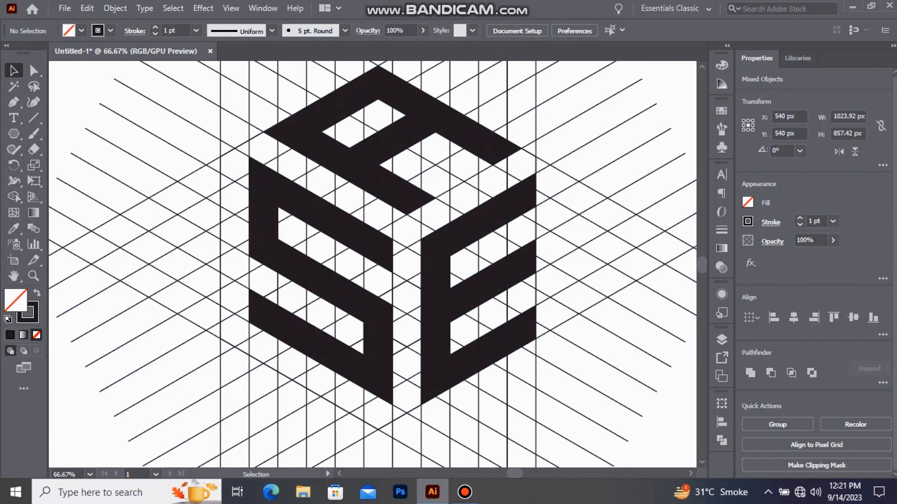
- Select the S, E and A letter shapes together and cut them out of the grid
click(434, 249)
click(379, 249)
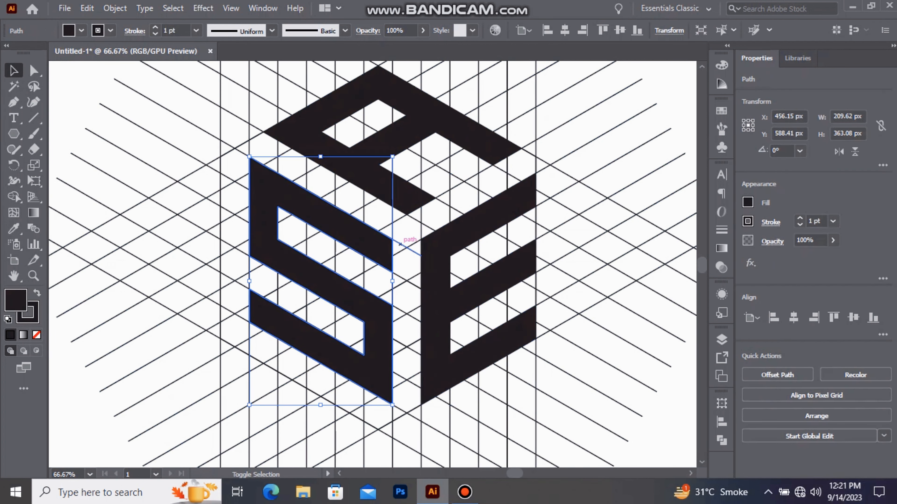
shift+click(435, 249)
shift+click(353, 99)
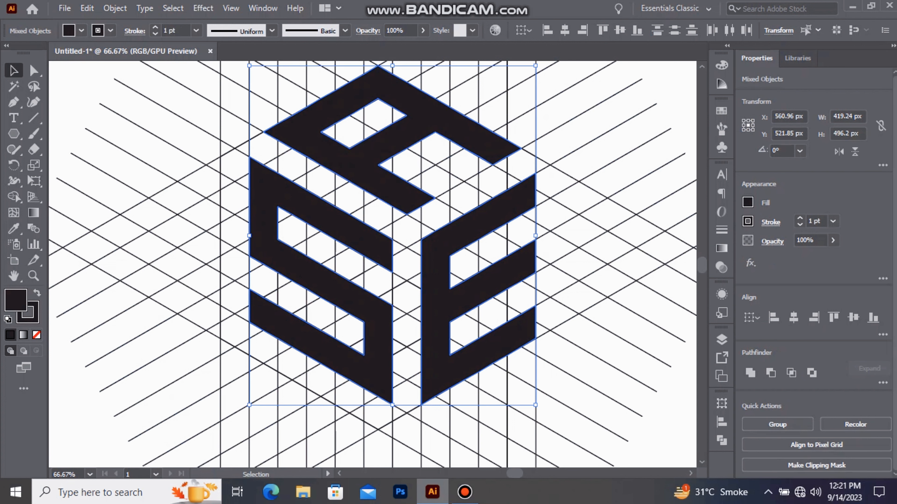
key(Delete)
- Delete all remaining grid lines and paste the cut letters back onto the artboard
key(ctrl+a)
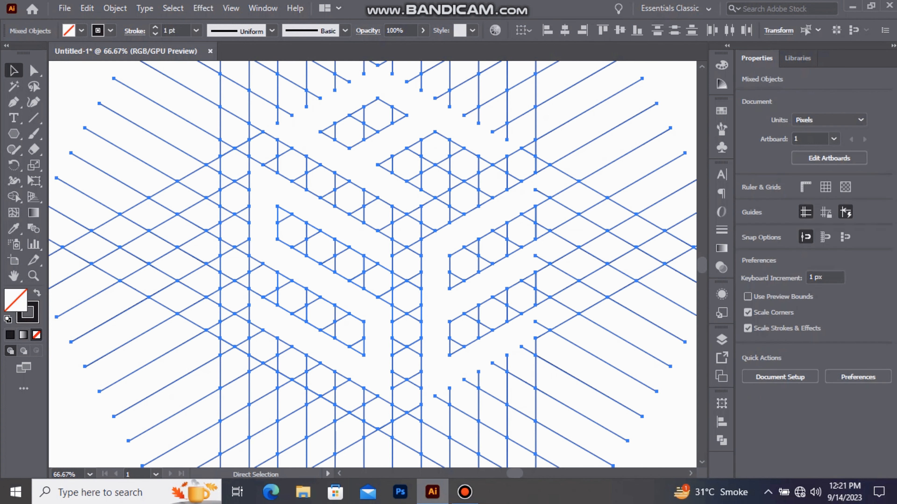
key(Delete)
key(ctrl+f)
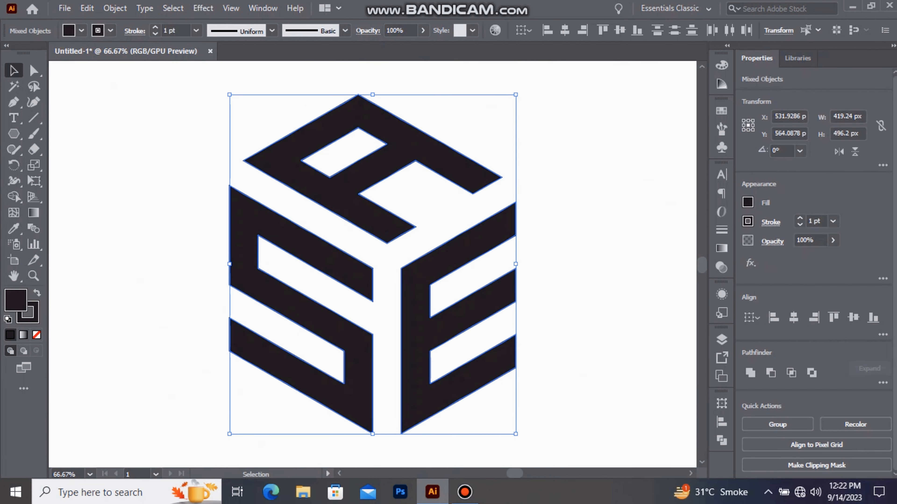
- Group the three letters and remove the group's stroke, keeping the black fill
right_click(430, 257)
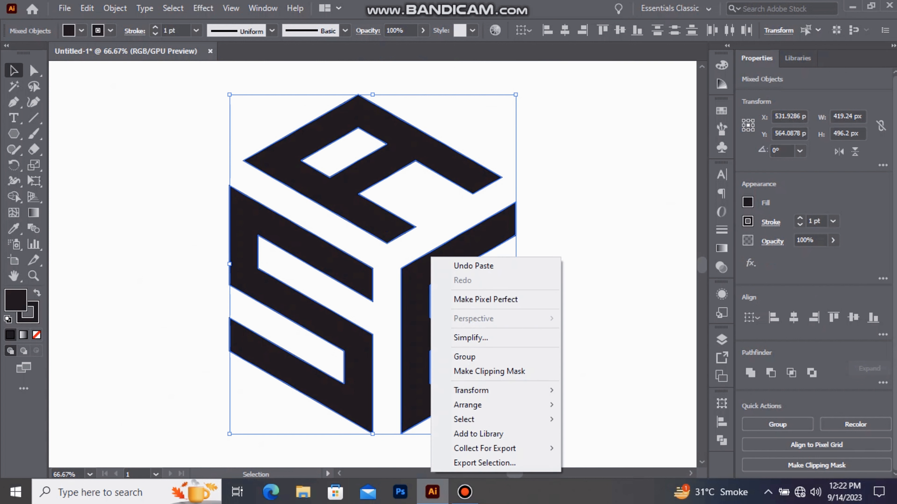
click(464, 356)
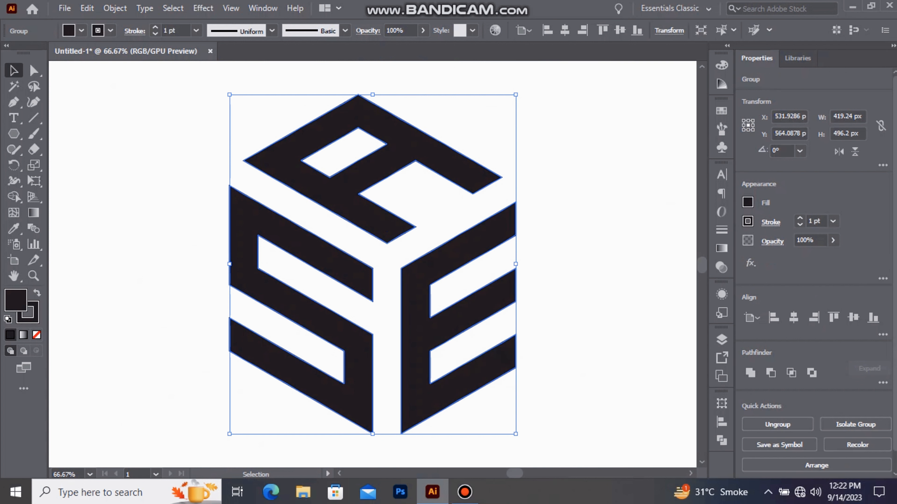
click(31, 316)
click(36, 335)
key(x)
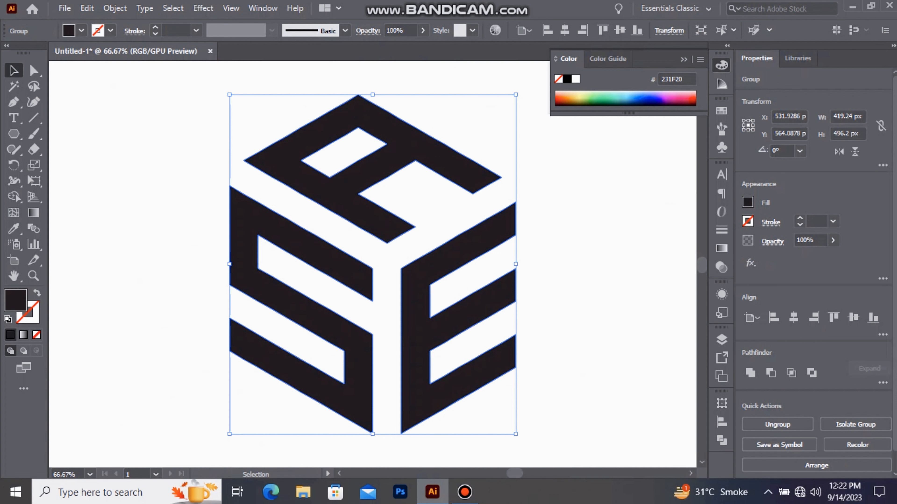
click(683, 59)
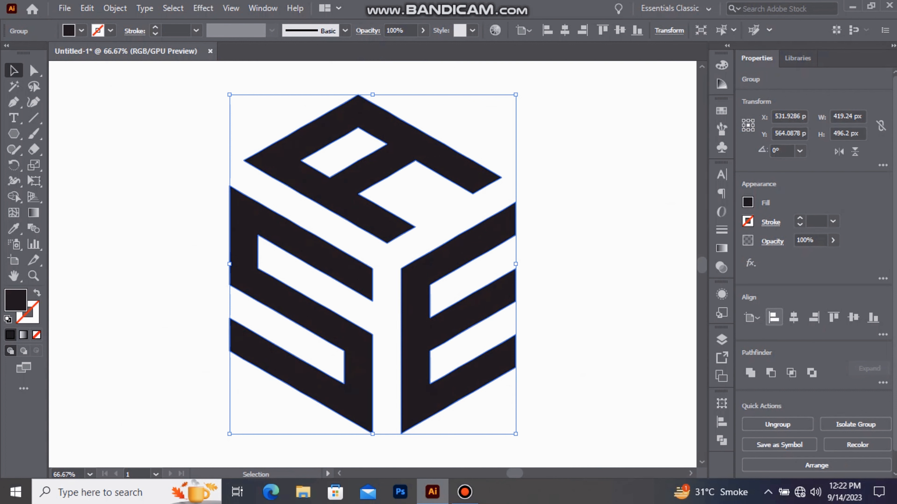
- Center the letter group horizontally and vertically on the artboard and deselect it
click(793, 317)
click(853, 317)
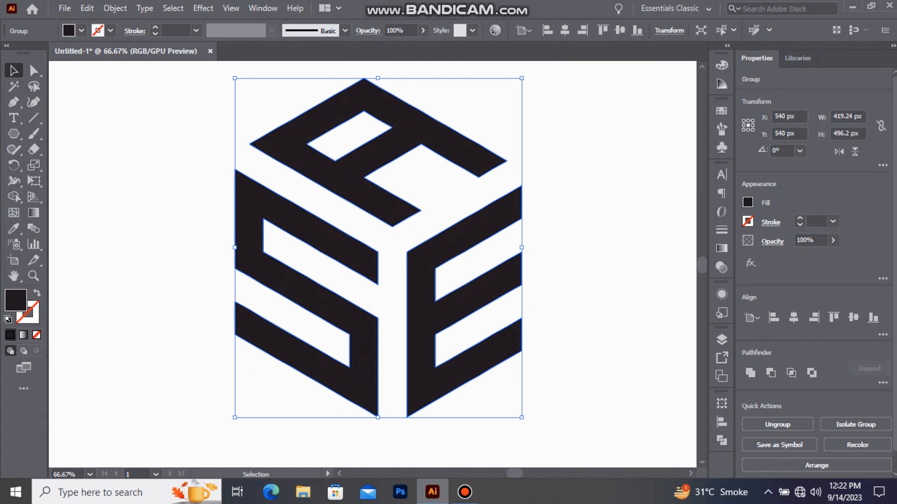
key(ctrl+minus)
key(ctrl+minus)
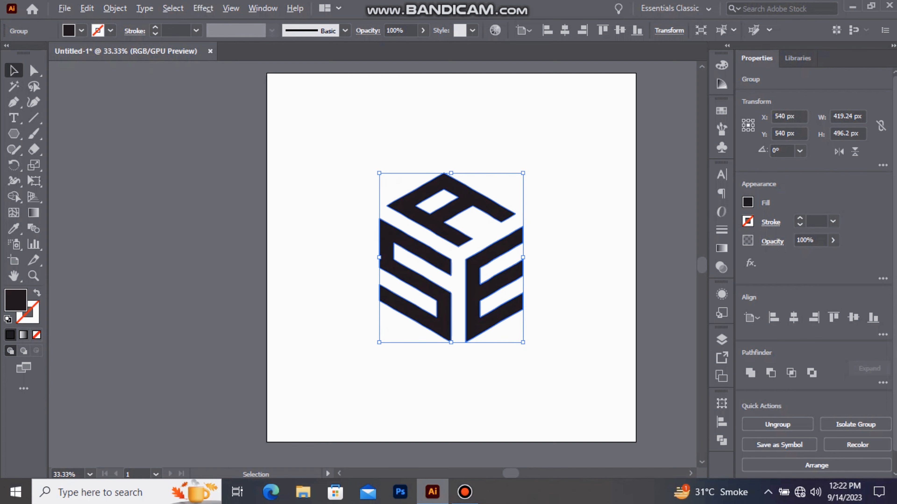
drag(655, 97, 623, 106)
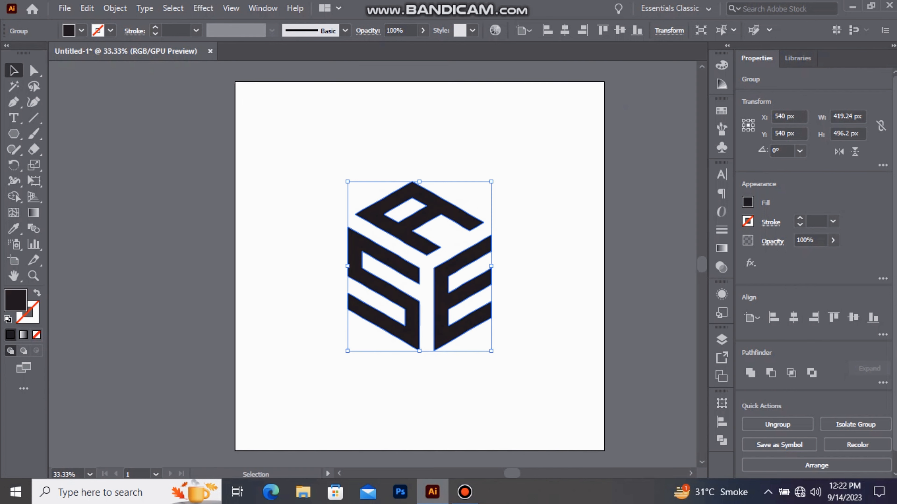
click(623, 106)
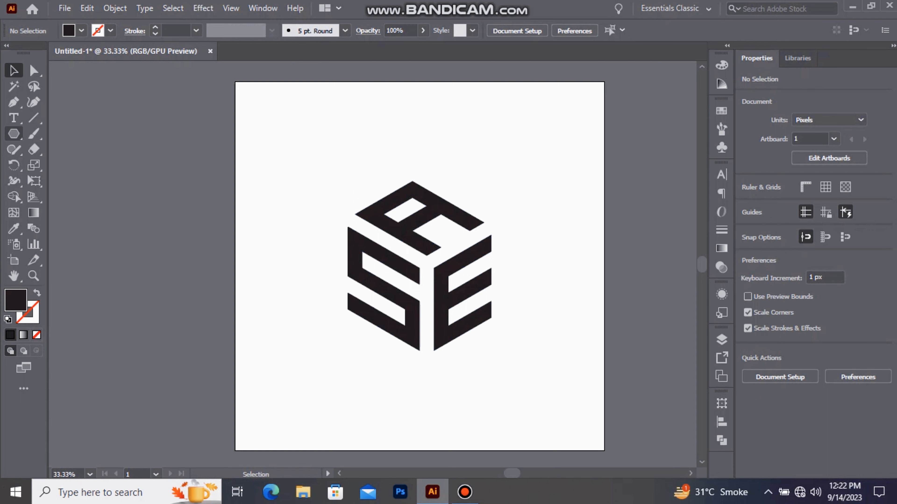
- Draw a regular hexagon about 909 × 787 px over the letters and fill it with light blue
click(14, 134)
drag(427, 266, 504, 400)
key(v)
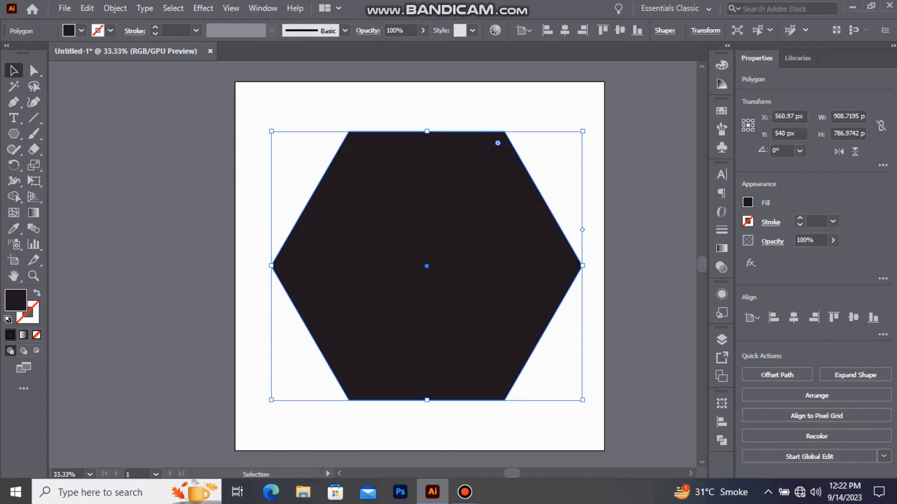
click(747, 202)
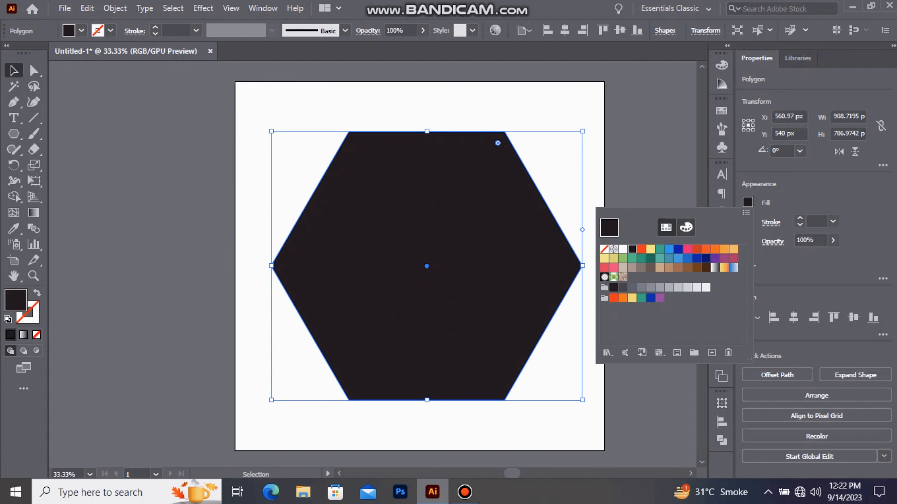
click(668, 249)
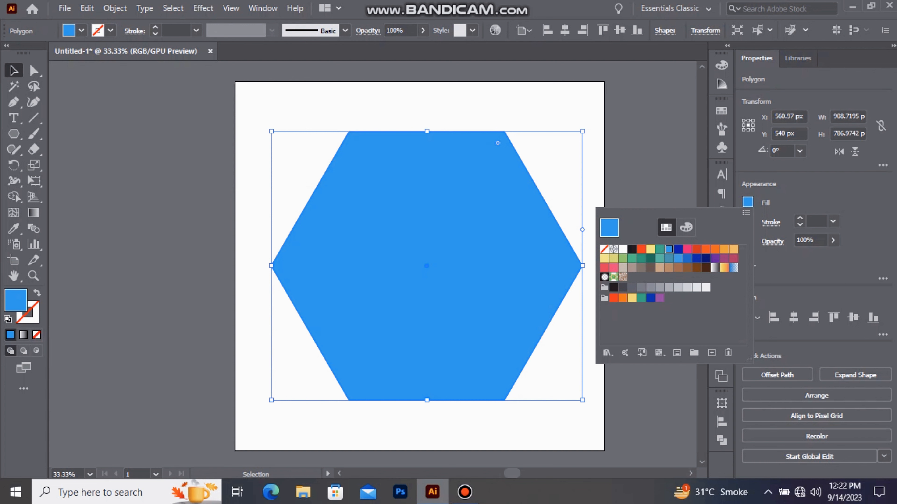
key(Escape)
- Center the hexagon horizontally and vertically on the artboard and deselect it
click(794, 317)
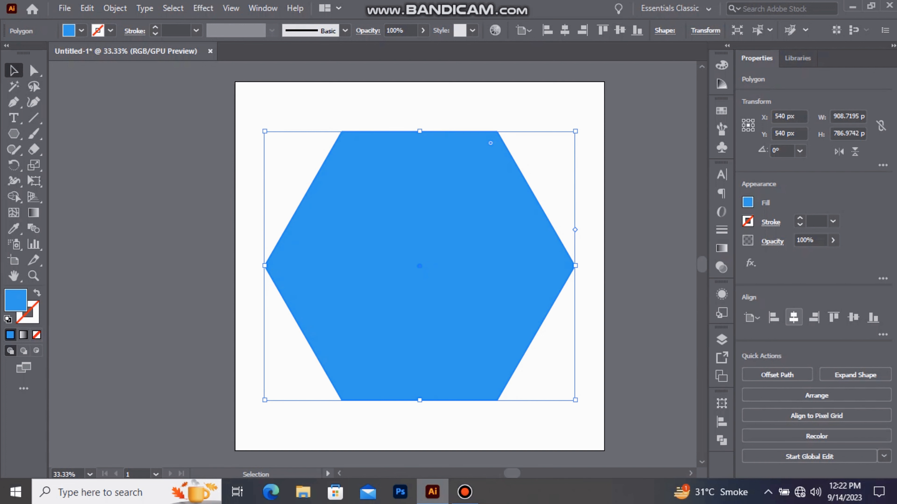
click(853, 317)
click(636, 300)
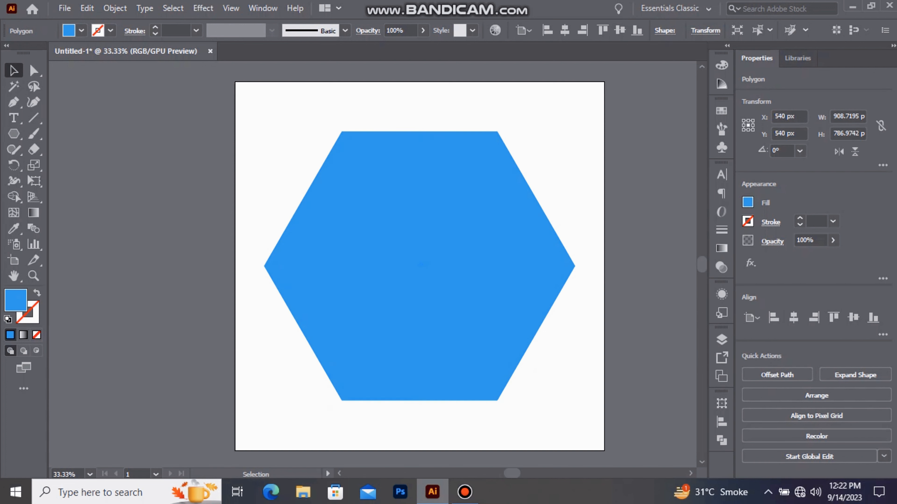
- Send the blue hexagon to the back, behind the letter group, and deselect it
click(490, 282)
right_click(490, 282)
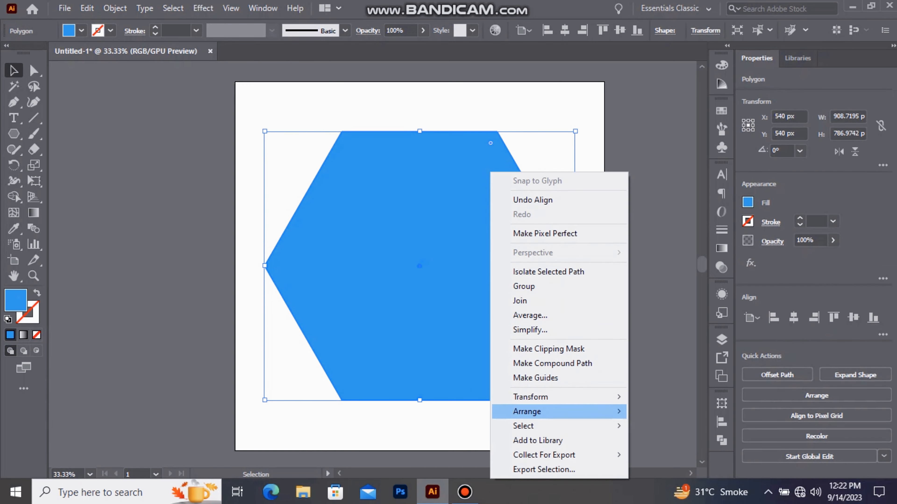
mouse_move(565, 411)
click(670, 455)
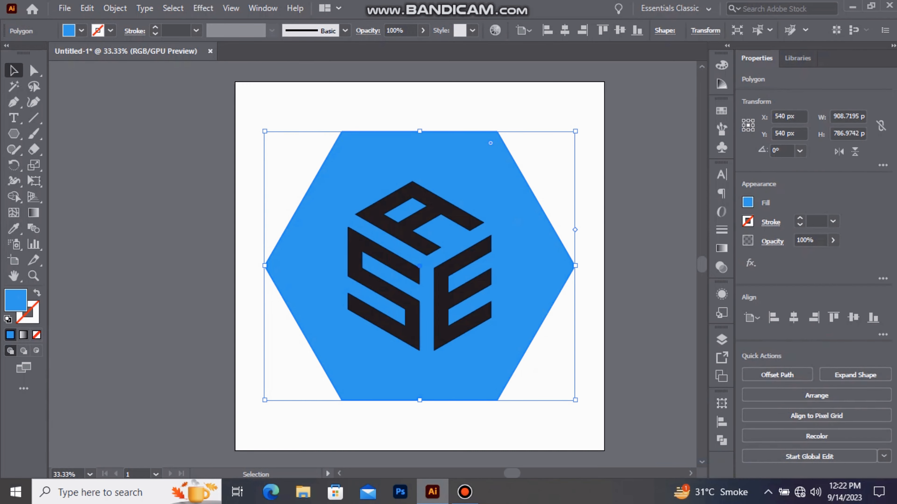
click(669, 455)
- Change the fill of the letter group to white
click(462, 285)
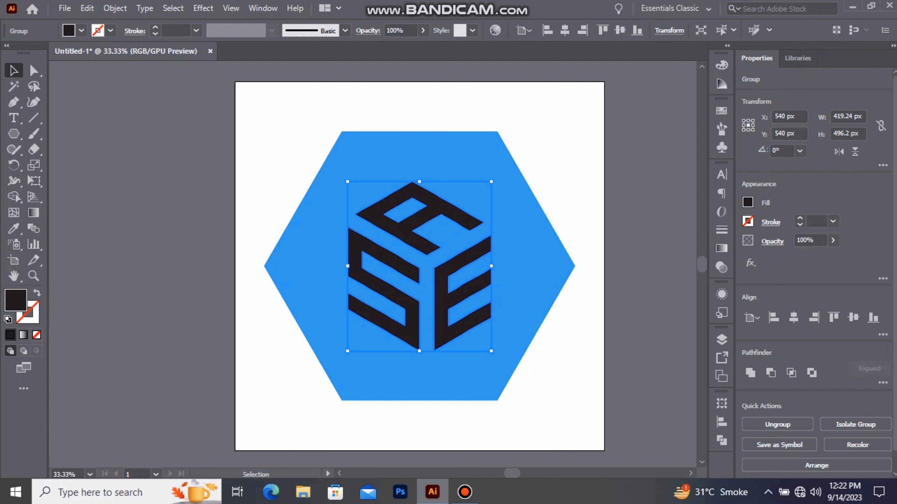
click(82, 30)
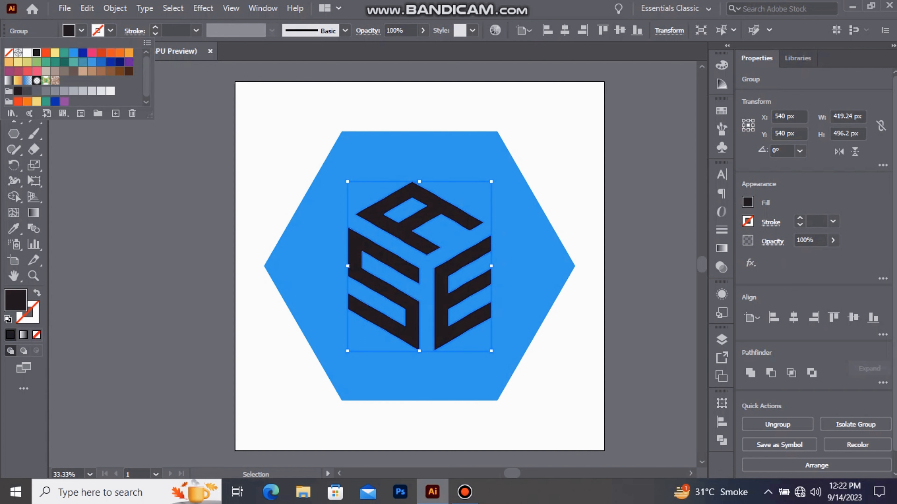
click(27, 52)
key(Escape)
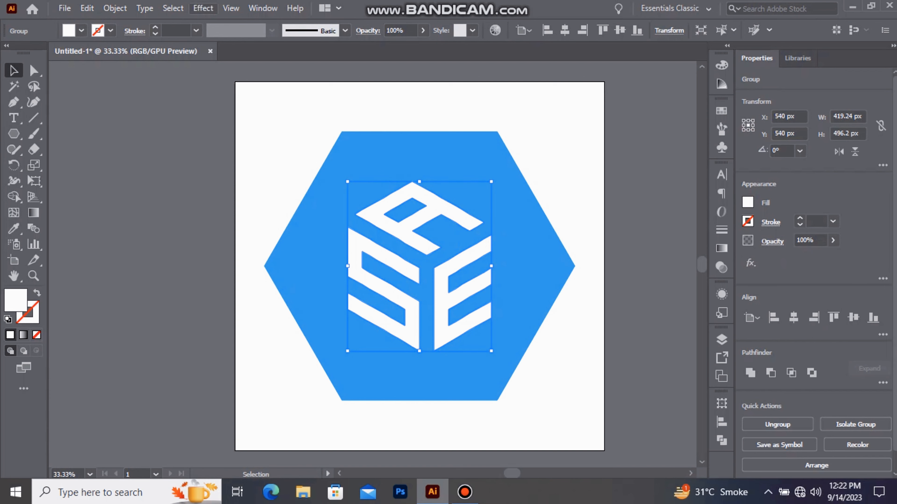
- Add a Multiply drop shadow to the letter group with 75% opacity, 7 px offsets and 5 px blur
click(203, 7)
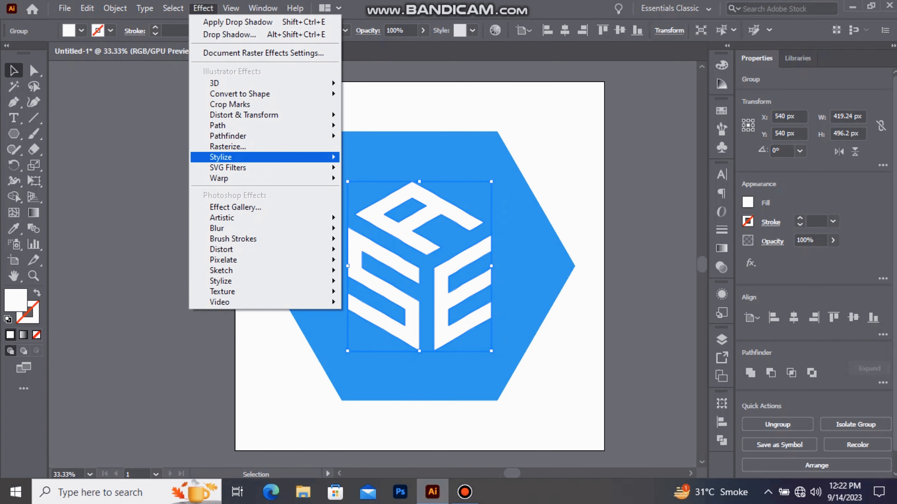
mouse_move(247, 157)
click(380, 156)
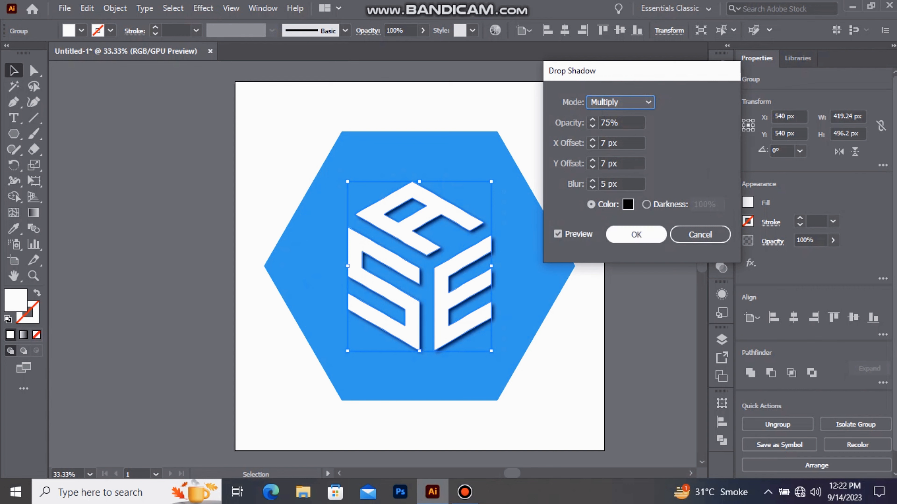
click(636, 235)
key(ctrl+shift+a)
- Apply a Multiply drop shadow to the hexagon with 75% opacity, 7 px offsets and 5 px blur
click(412, 159)
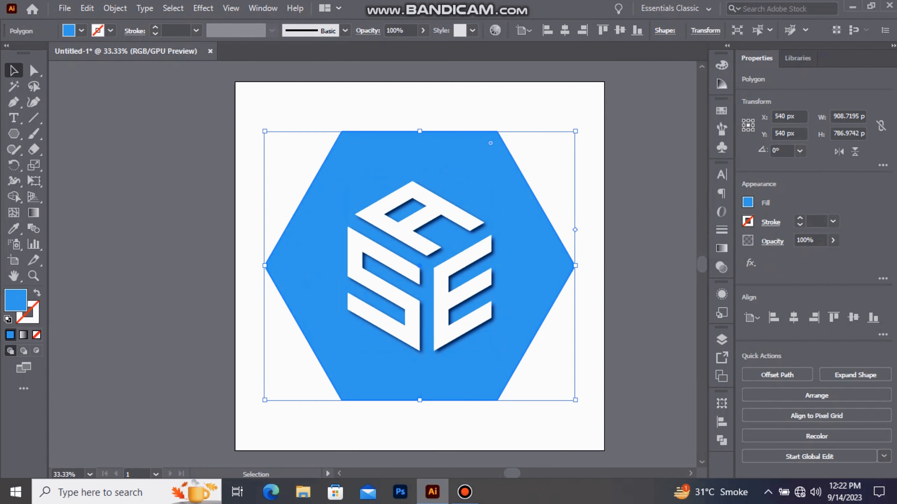
click(203, 7)
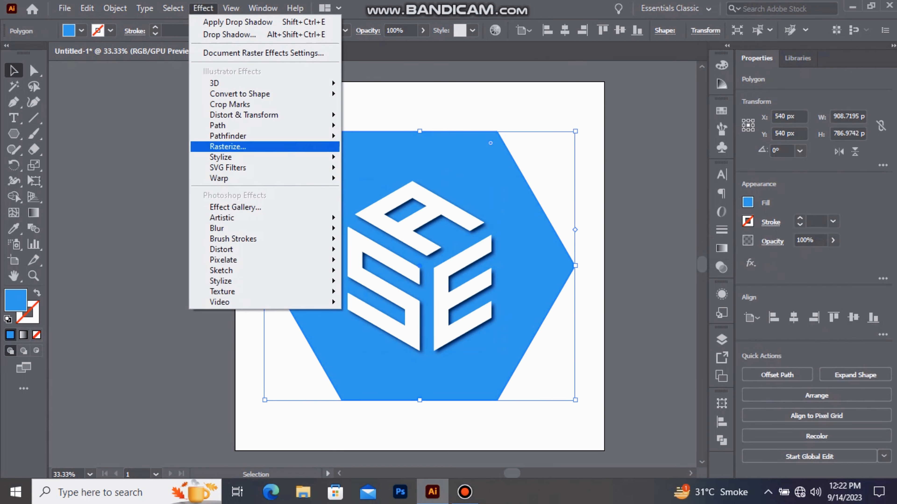
mouse_move(247, 157)
click(385, 158)
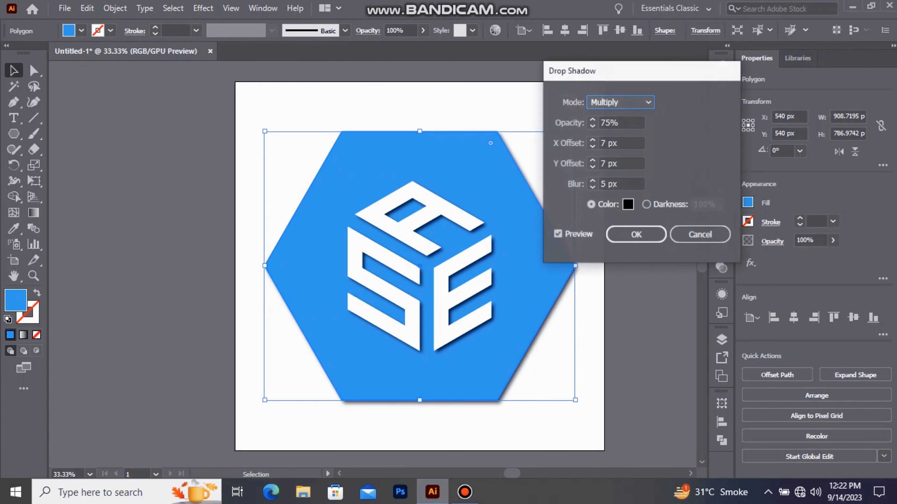
click(635, 235)
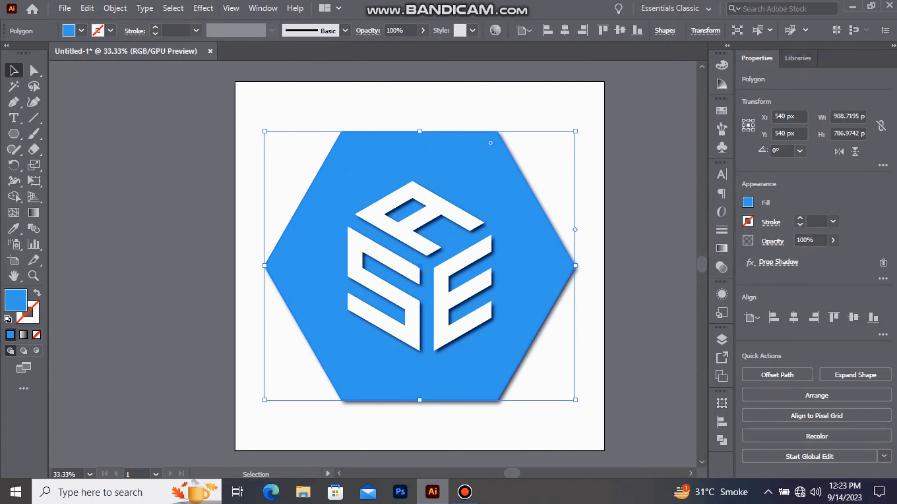
click(635, 235)
- Change the fill of the hexagon to dark blue
click(522, 264)
shift+click(442, 283)
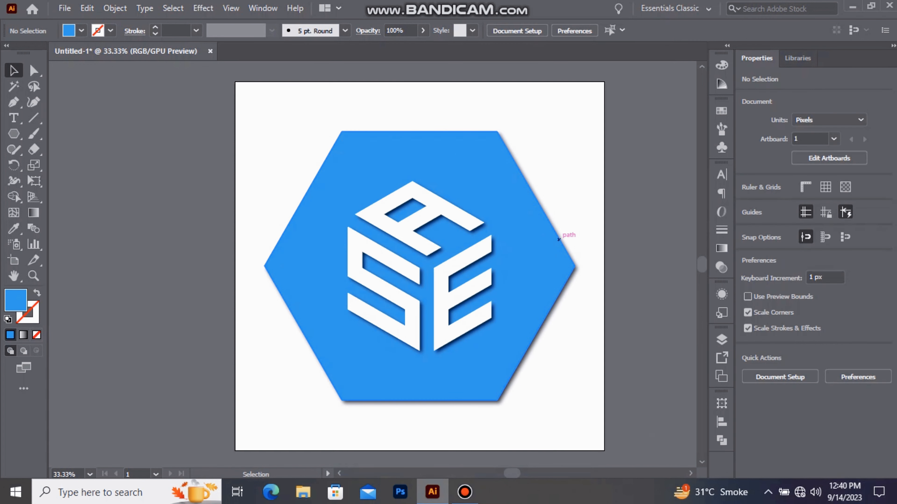
click(523, 265)
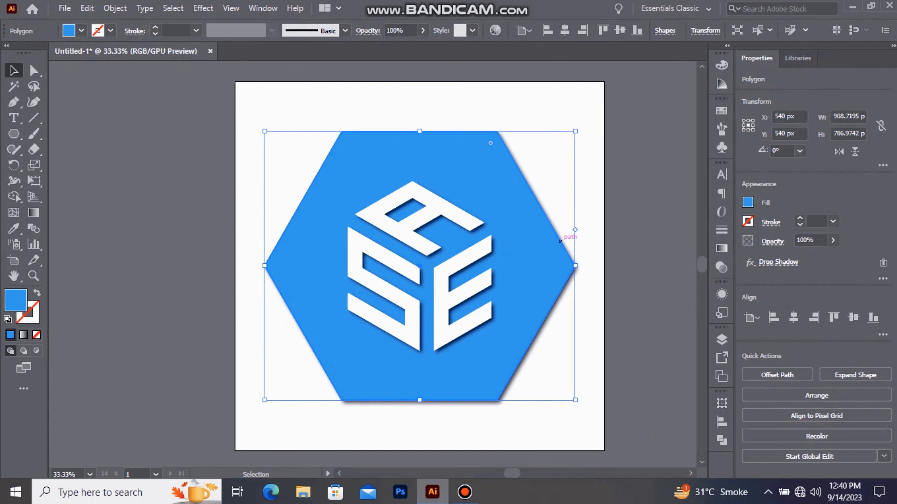
click(747, 202)
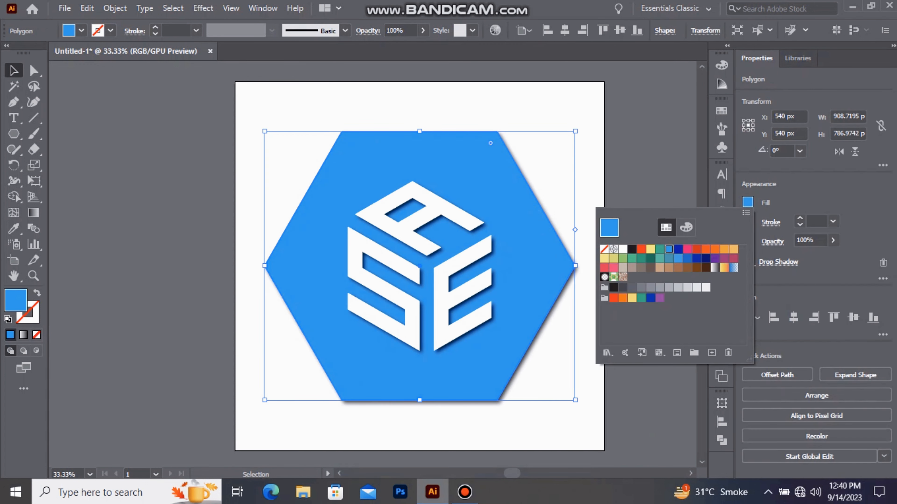
click(678, 249)
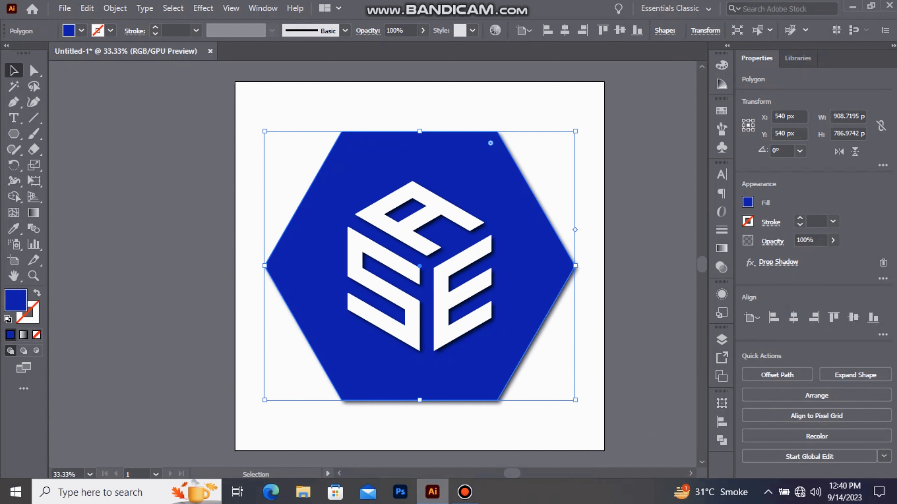
- Scale the hexagon and letters together to about 801 × 694 px and move them to the upper part of the artboard
shift+click(412, 318)
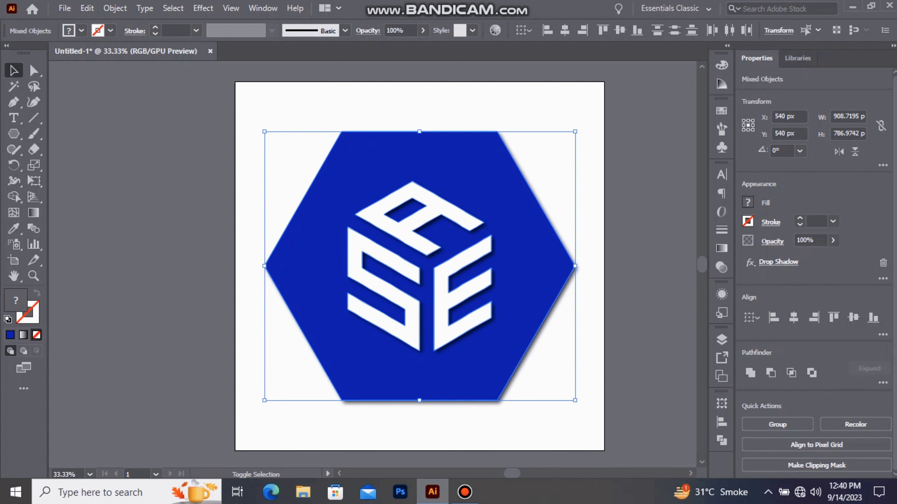
drag(575, 400, 557, 385)
drag(489, 316, 495, 284)
key(ctrl+shift+a)
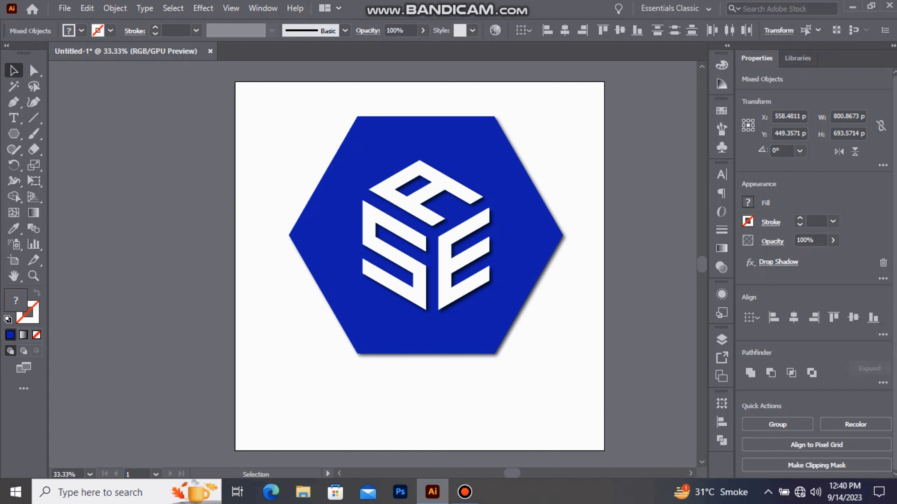
- Place a line of placeholder text below the hexagon at 36 pt and scale it up to about 88 pt
key(t)
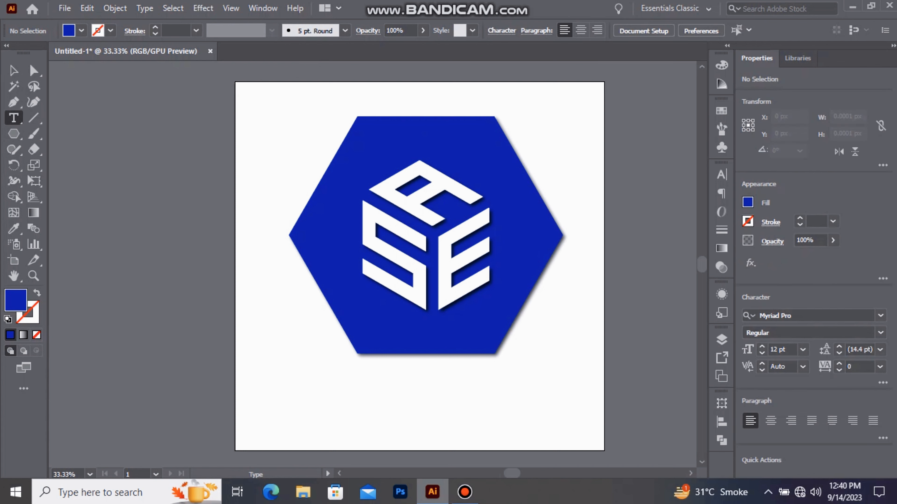
click(354, 407)
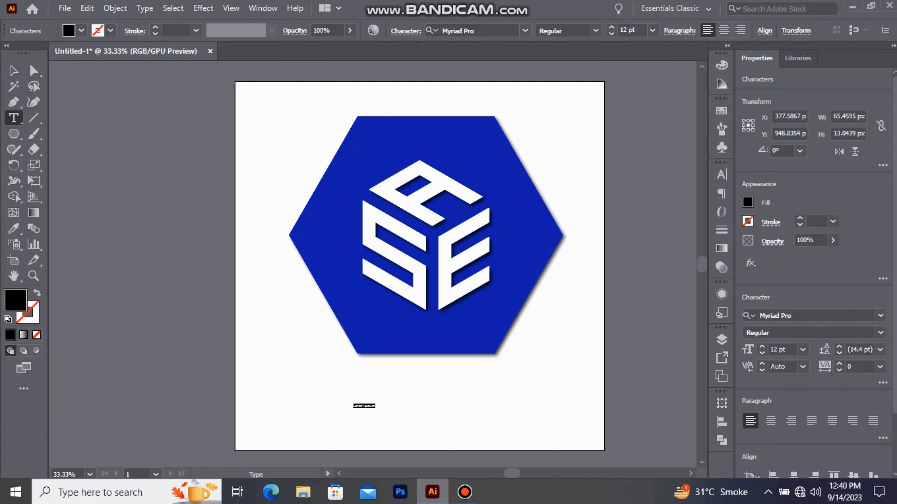
click(652, 30)
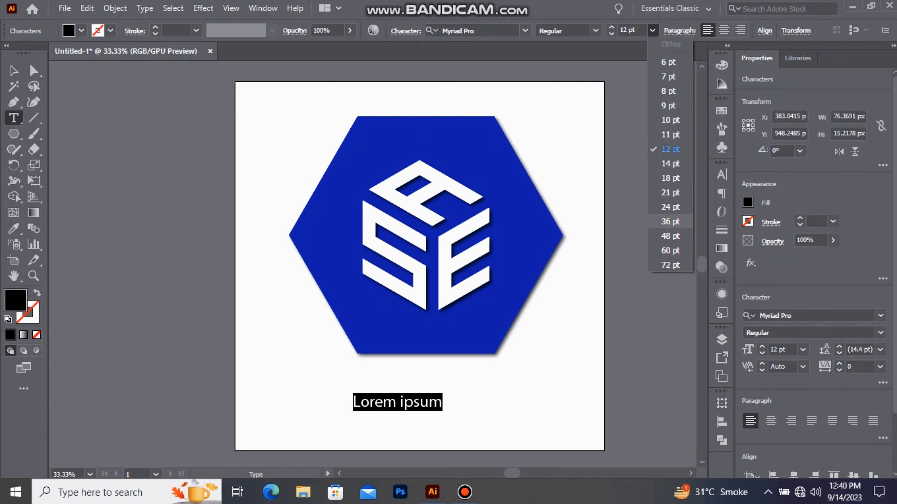
click(669, 221)
click(14, 70)
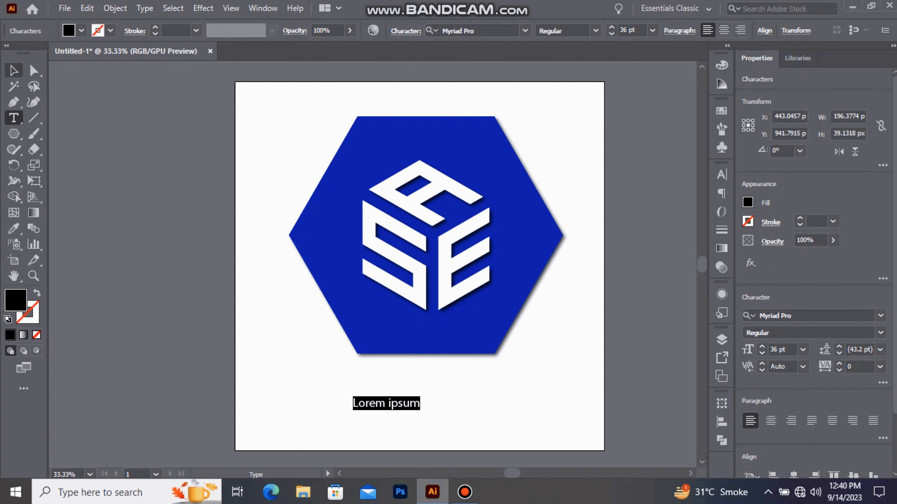
drag(420, 410, 456, 402)
- Replace the placeholder text below the hexagon with "A S D LOGO"
key(t)
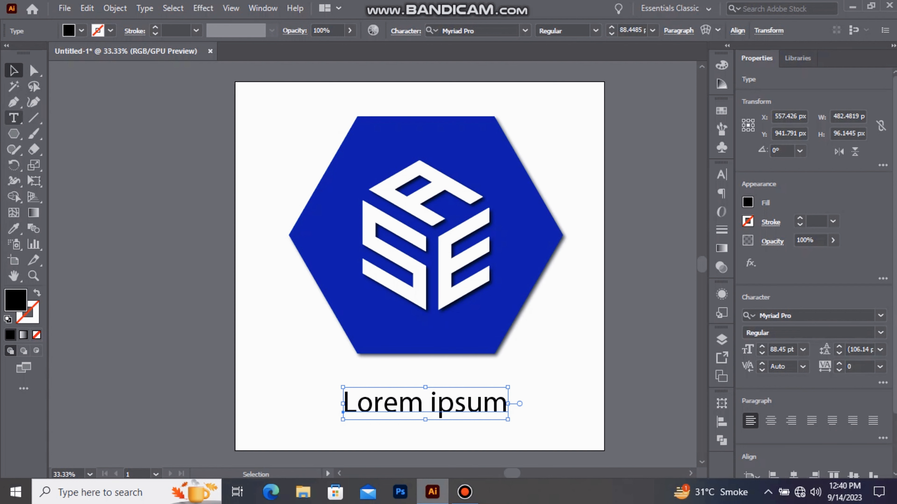
click(502, 403)
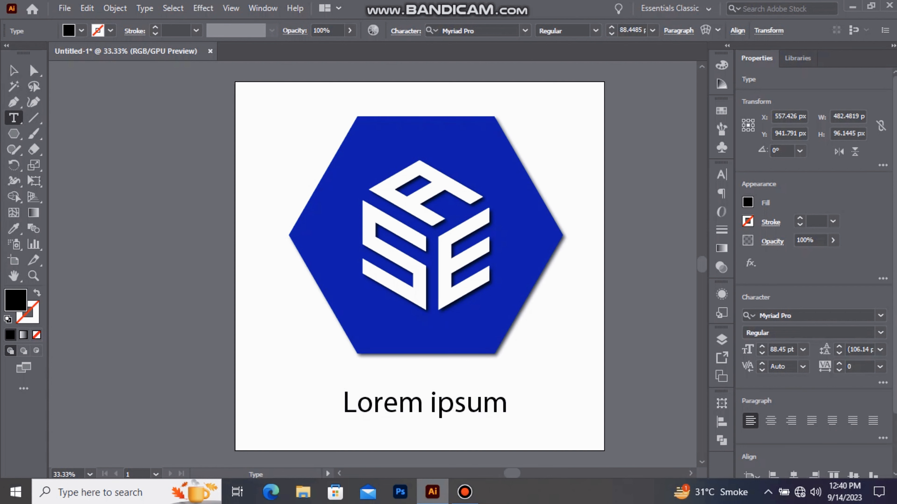
key(BackSpace)
key(BackSpace)
key(BackSpace)
key(BackSpace)
key(BackSpace)
key(BackSpace)
key(BackSpace)
key(BackSpace)
key(BackSpace)
key(BackSpace)
key(BackSpace)
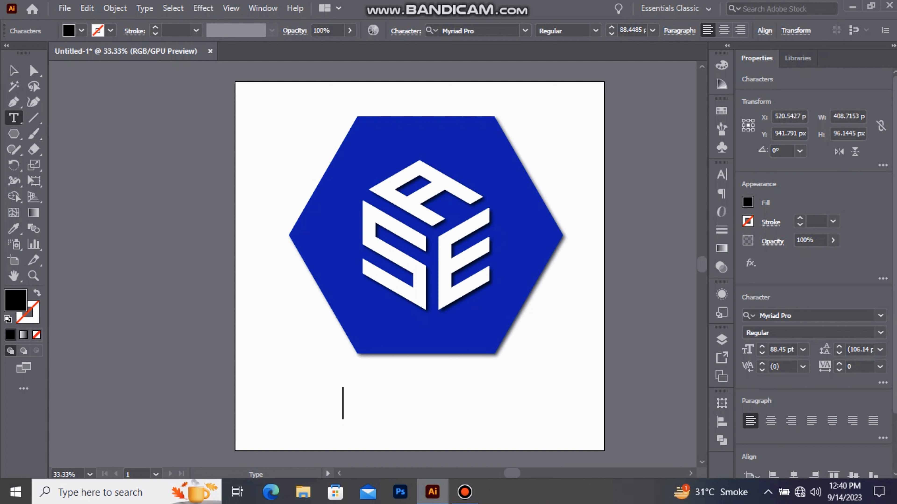
text(A )
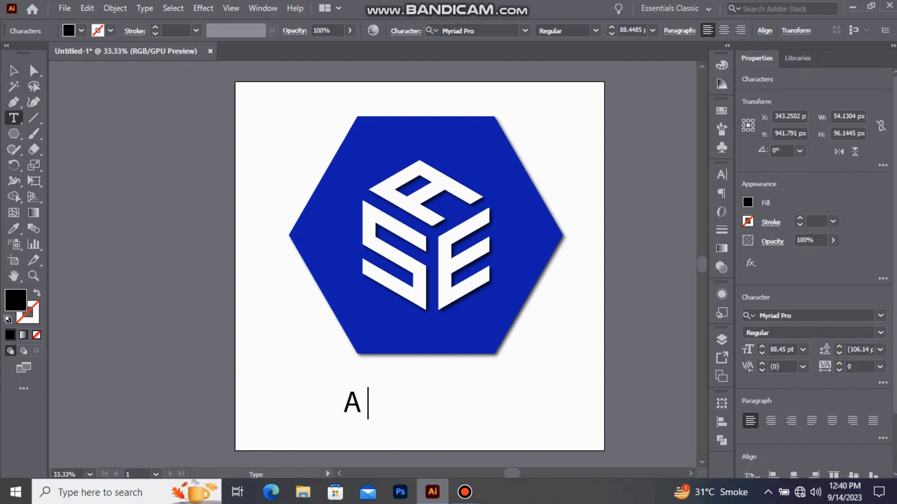
text(S D)
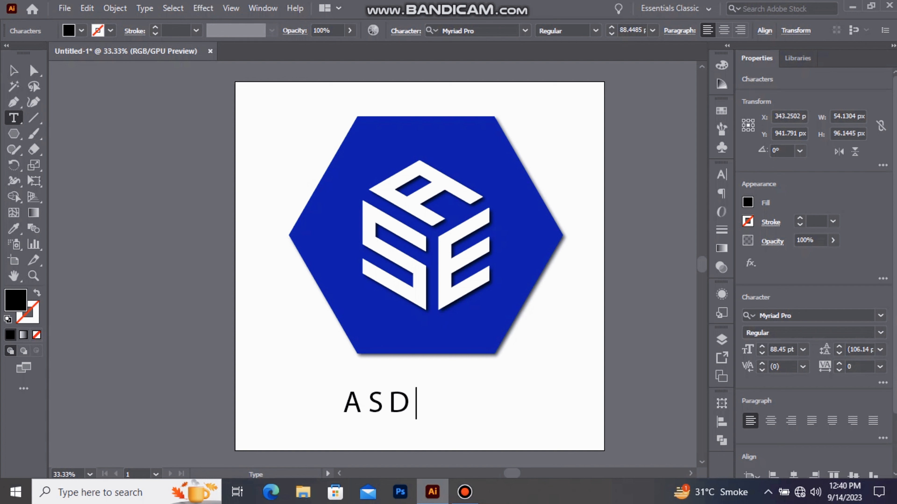
text( LOGO)
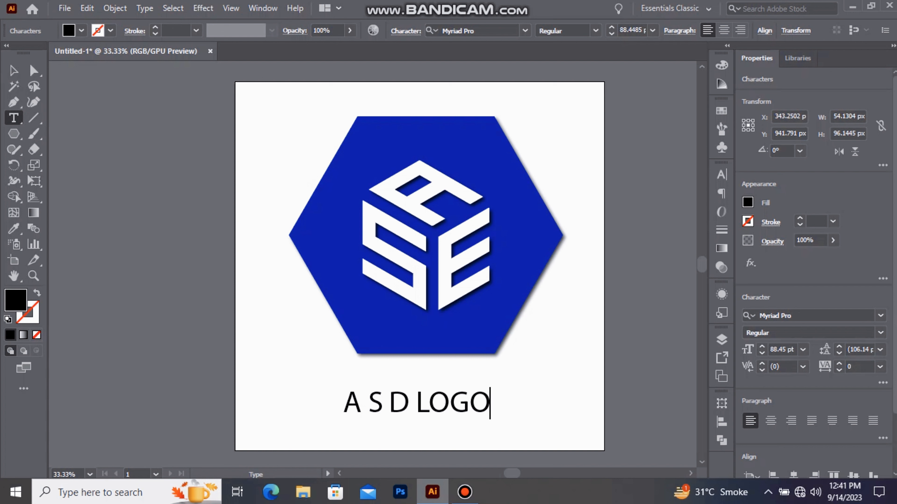
- Finish the text editing and set the caption's font to Swis721 BlkCn BT Black
key(Escape)
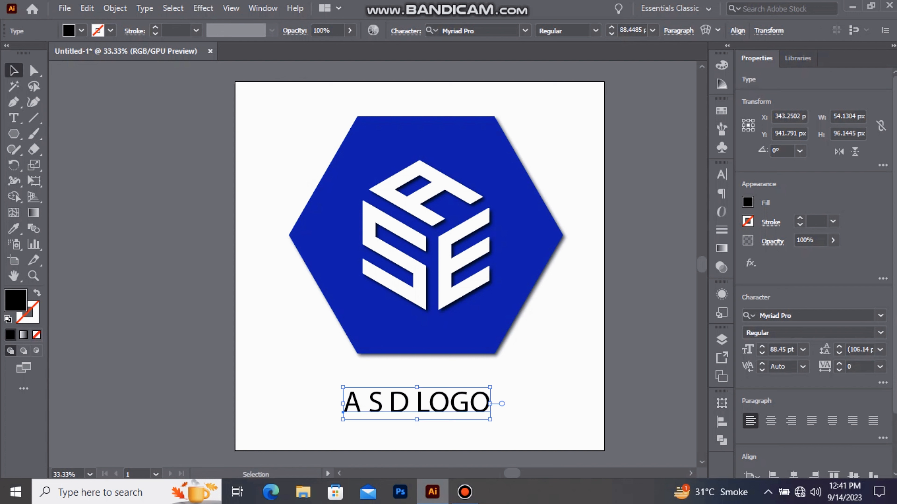
click(525, 31)
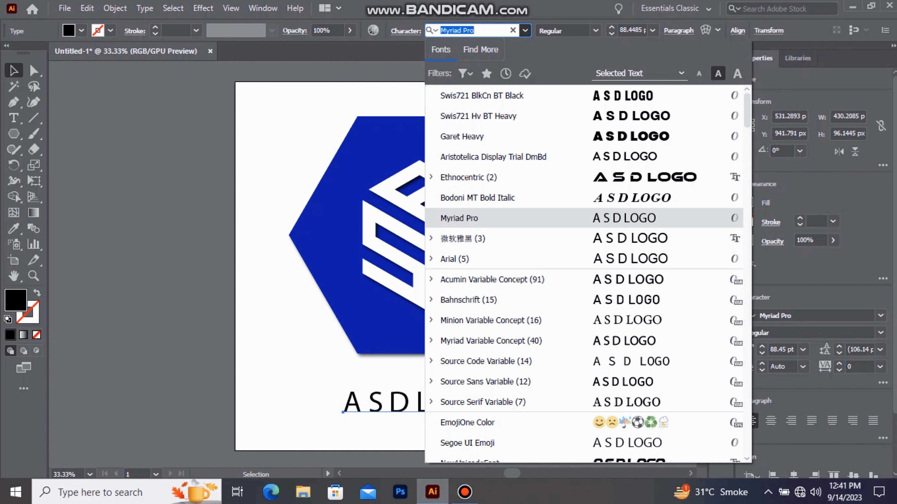
click(466, 92)
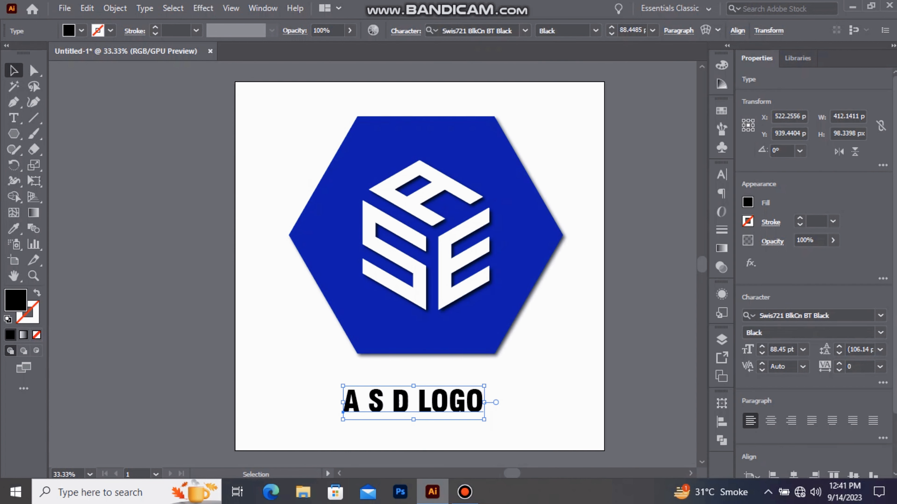
- Scale the caption up to about 113 pt and center it horizontally on the hexagon
drag(484, 420, 502, 424)
shift+click(494, 325)
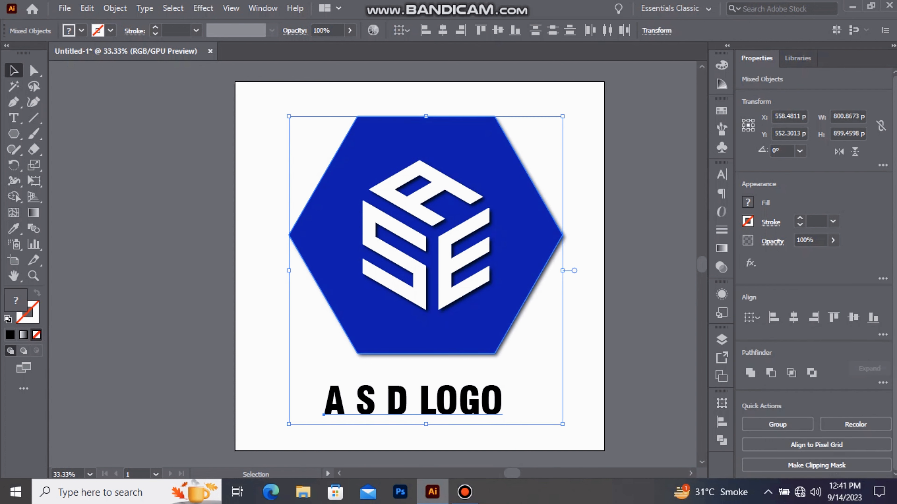
click(793, 317)
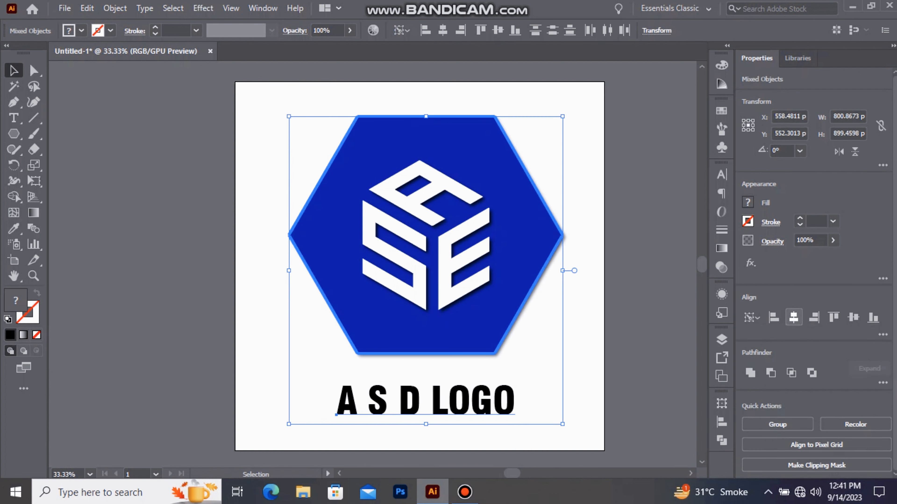
click(582, 370)
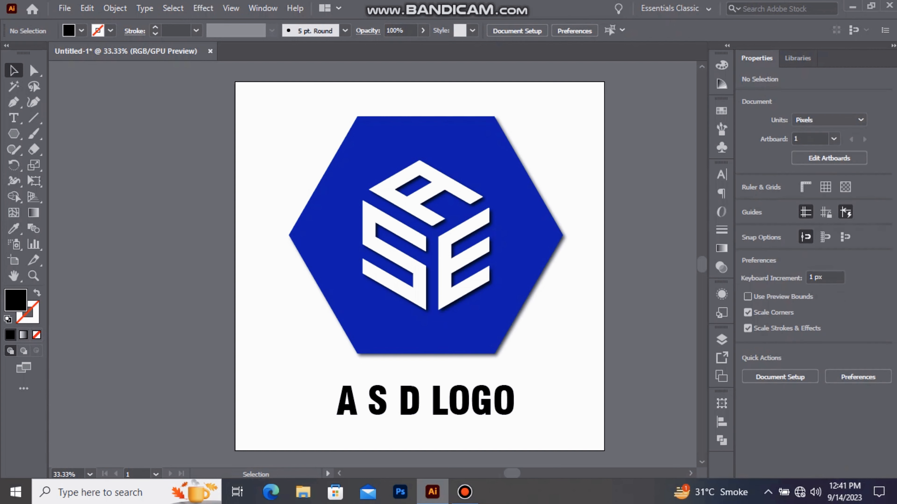
- Convert the "A S D LOGO" caption to outlines and fill it with the blue sampled from the hexagon
click(491, 399)
right_click(491, 399)
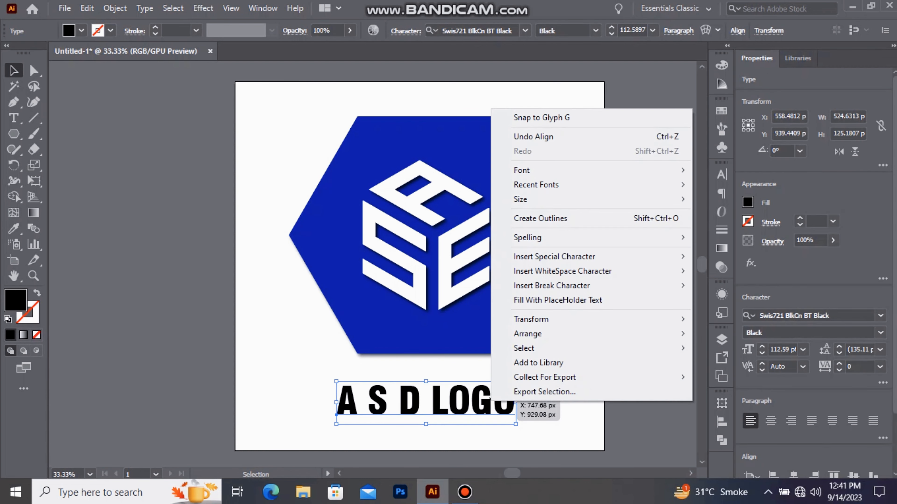
click(553, 219)
key(i)
click(552, 220)
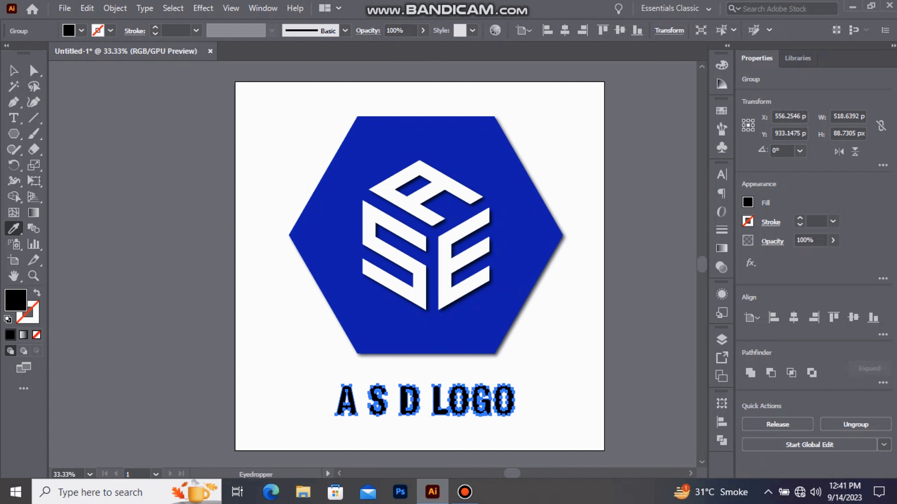
key(v)
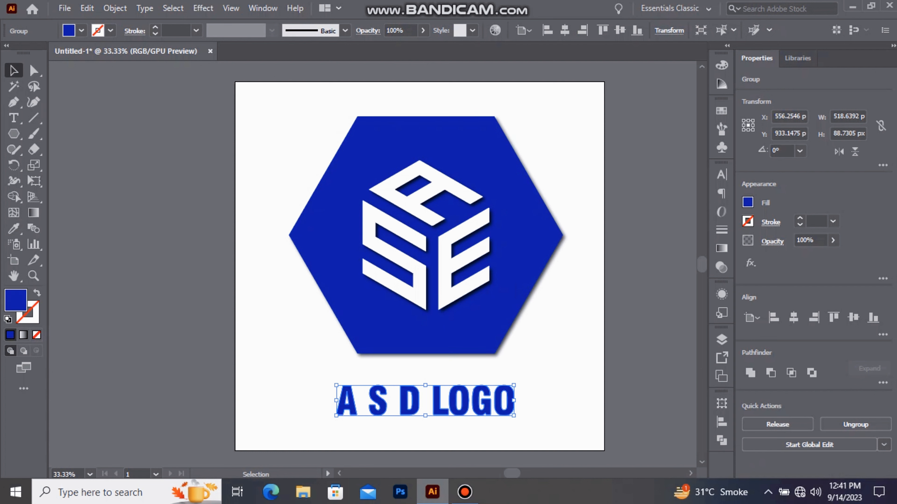
key(ctrl+shift+a)
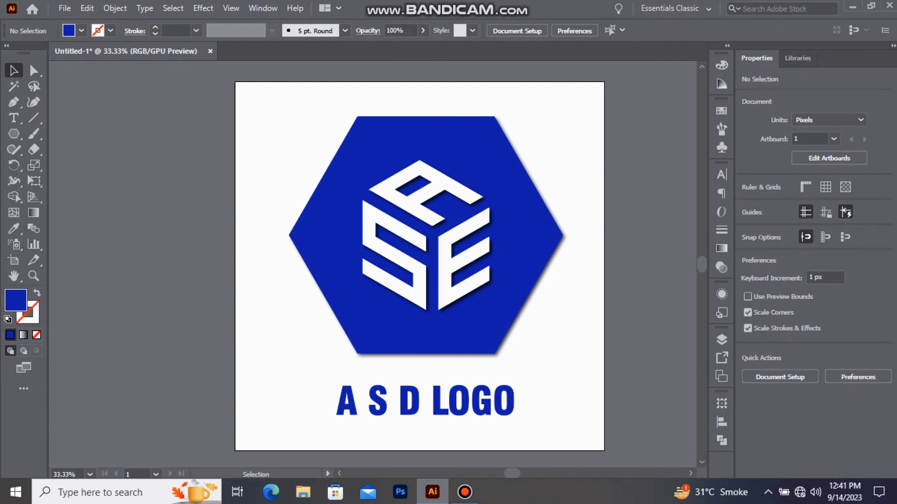
- Apply a Drop Shadow effect to the outlined caption below the hexagon and deselect it
click(410, 400)
click(202, 8)
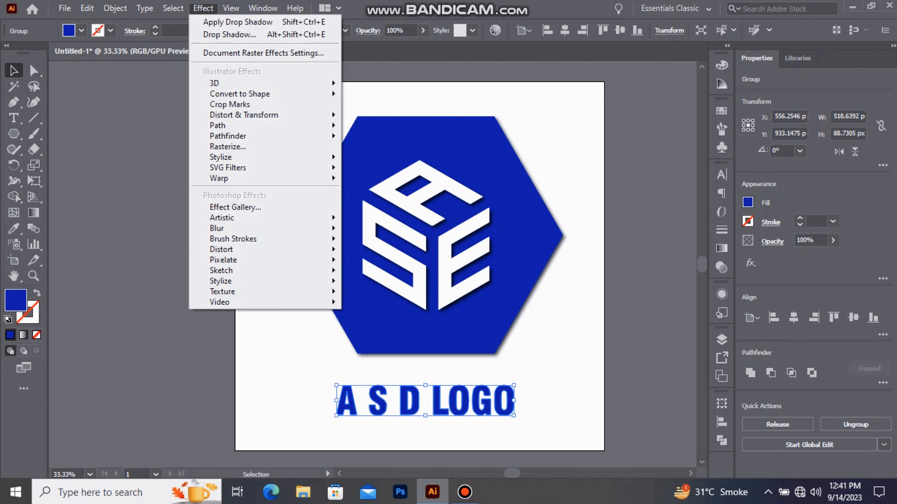
mouse_move(229, 156)
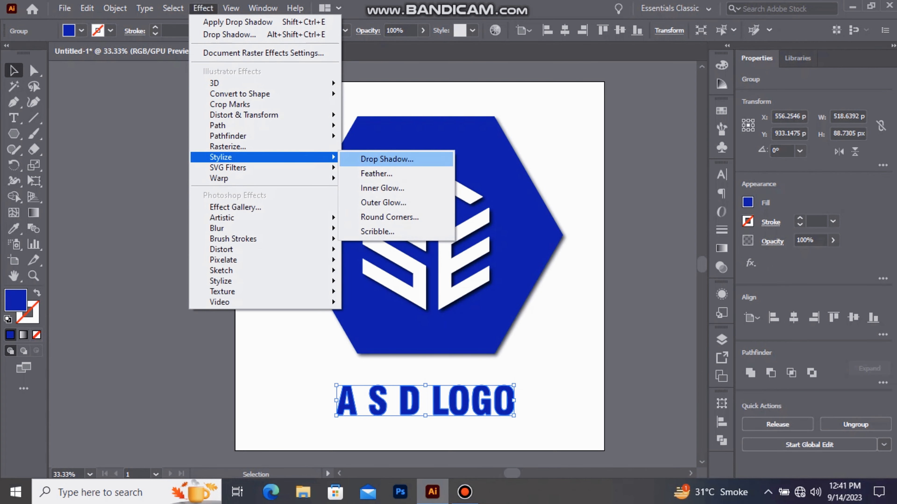
click(386, 159)
click(635, 233)
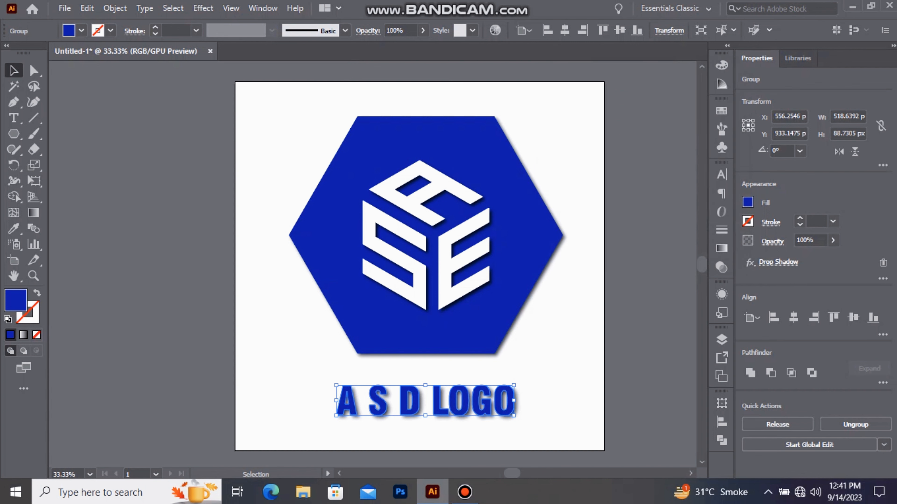
key(ctrl+shift+a)
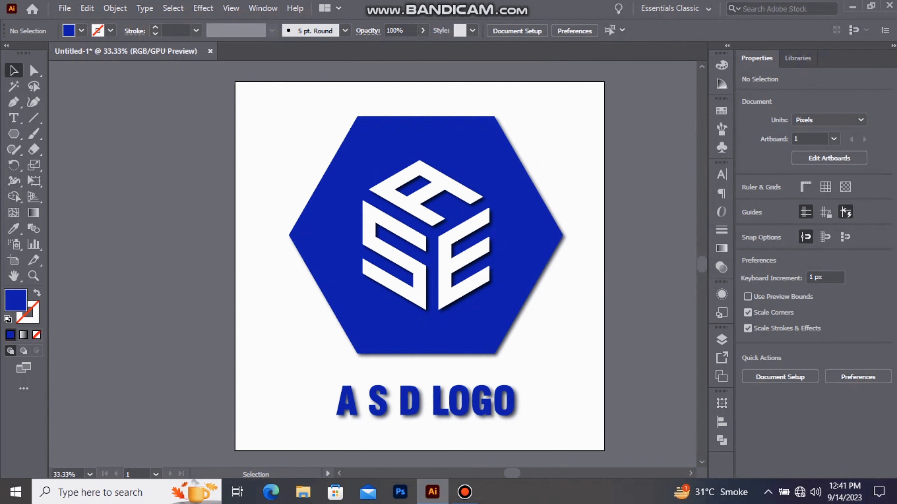